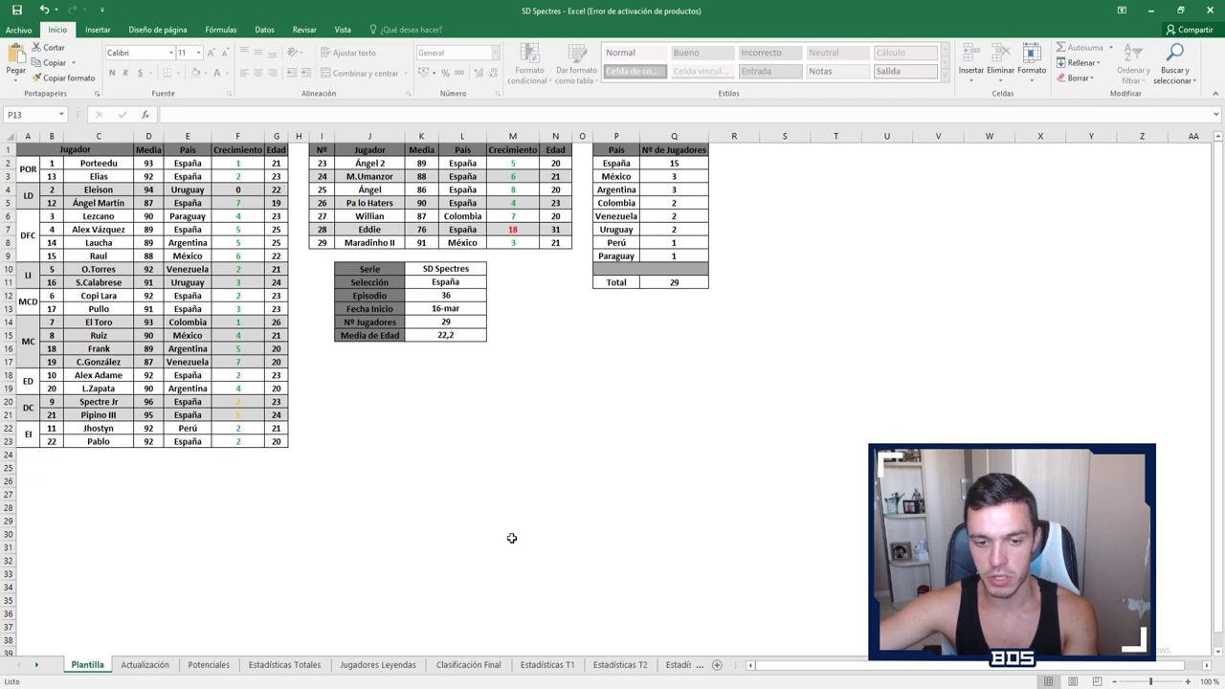
Step: View the Estadísticas Totales sheet, then the Jugadores Leyendas per-match stats sheet
click(282, 667)
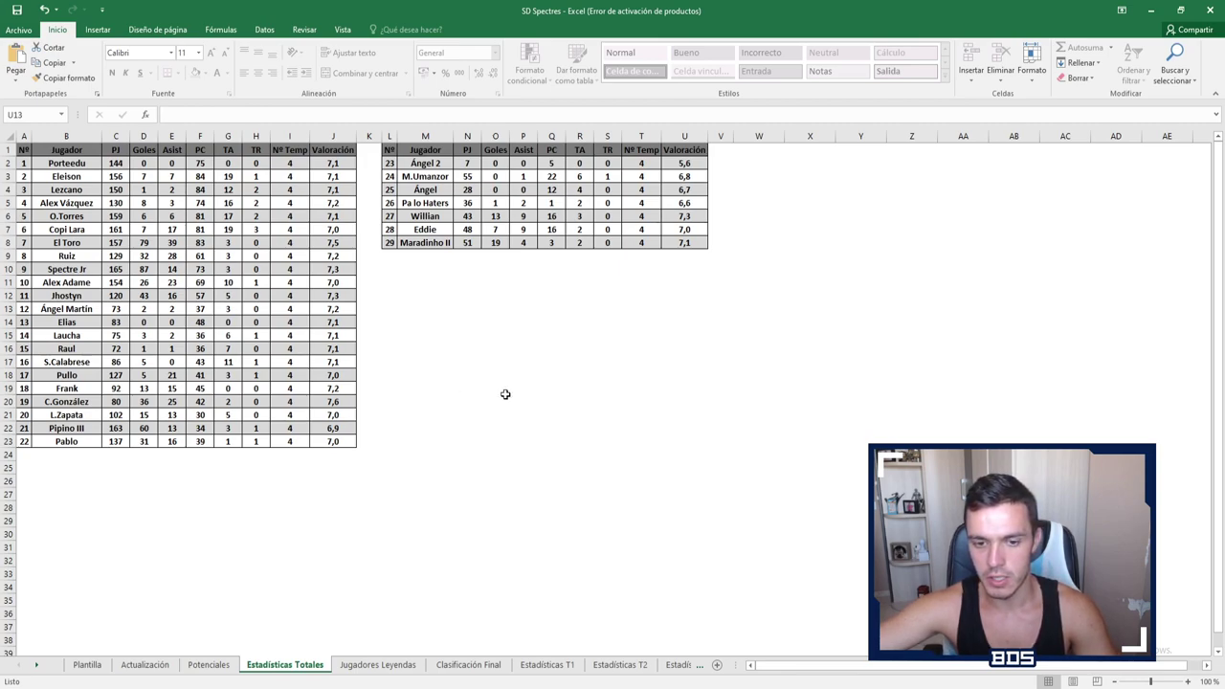
click(378, 664)
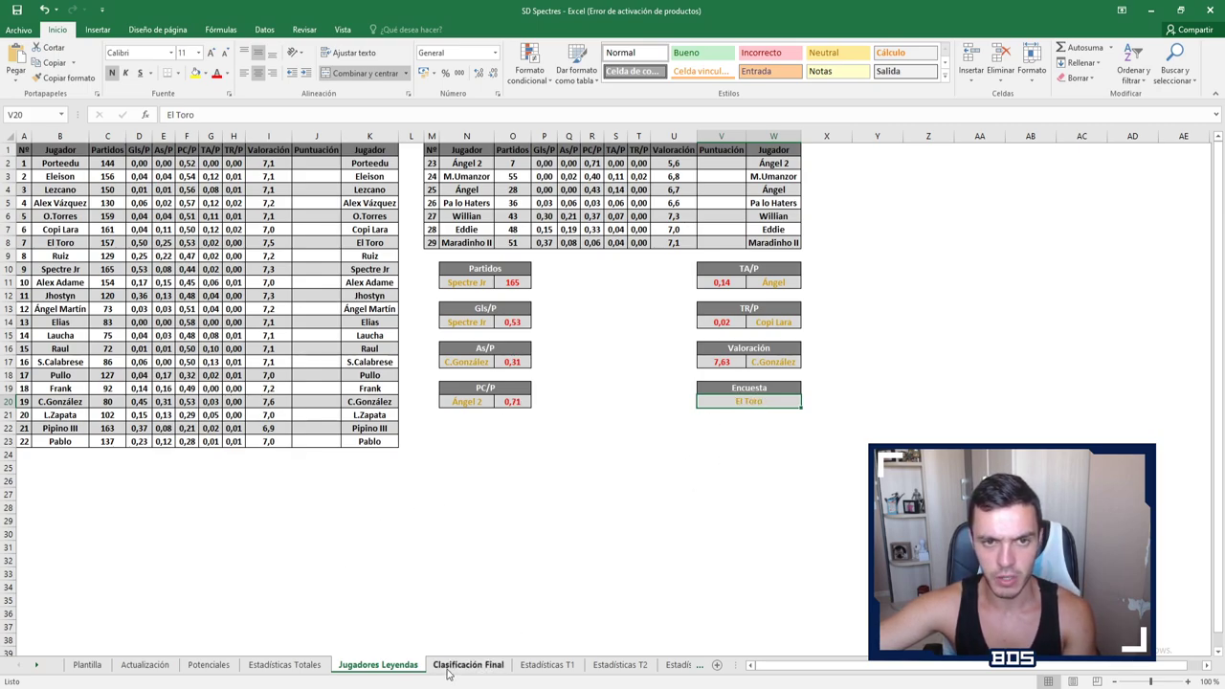
Step: Switch to the Clasificación Final sheet to review the final standings
click(450, 670)
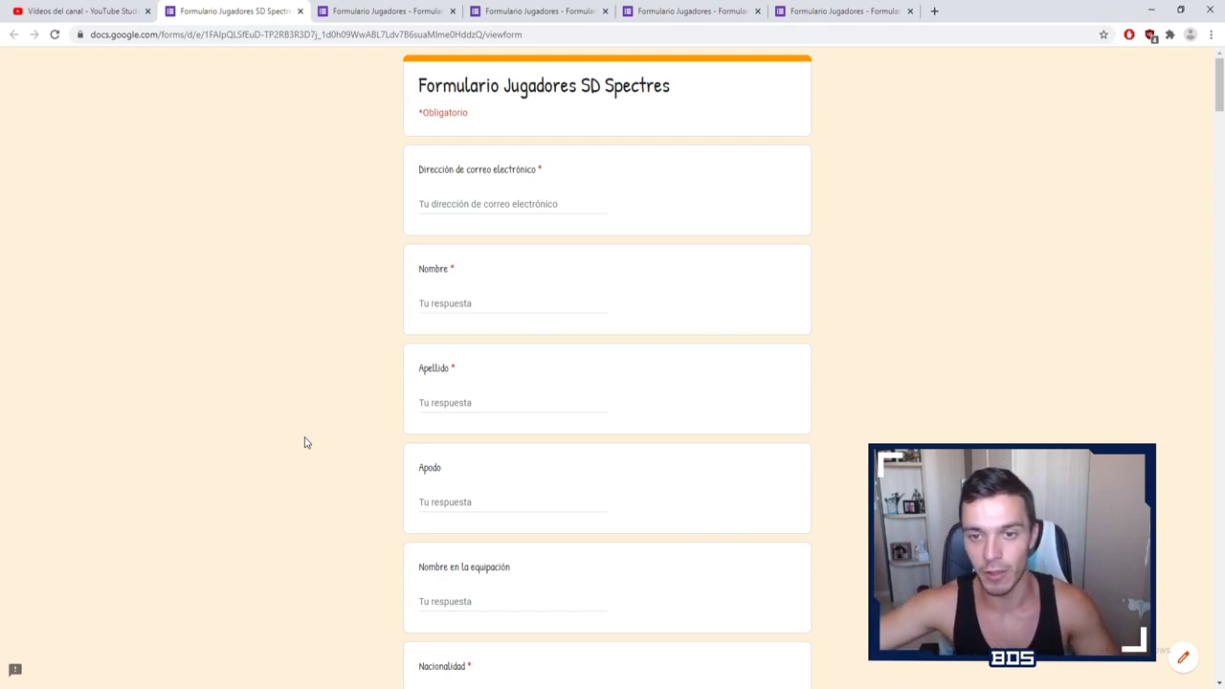
Step: Fill in the player's e-mail address, first name and surname
click(526, 204)
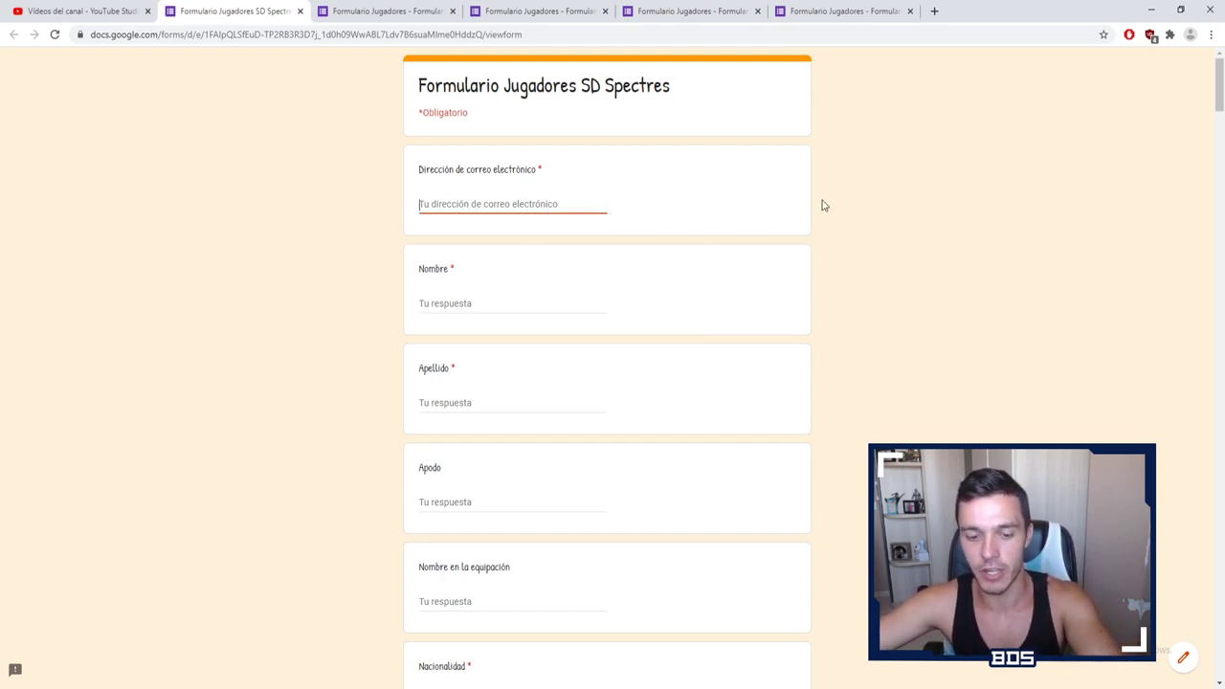
key(Tab)
key(Tab)
key(Tab)
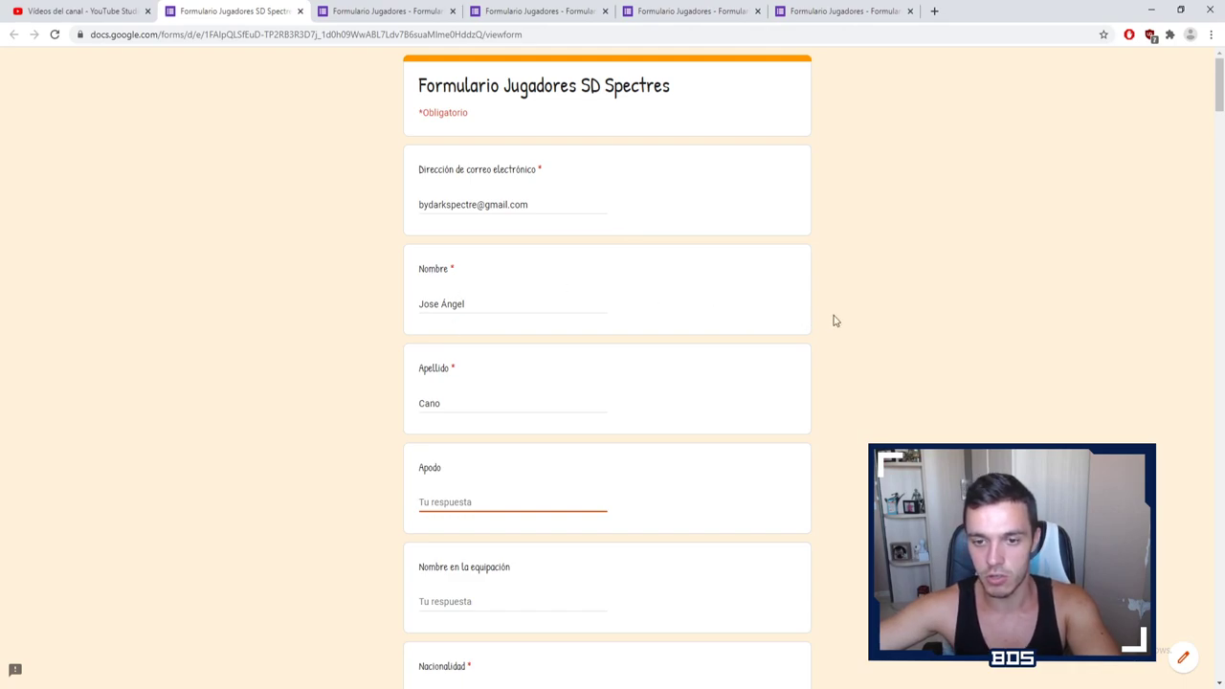
Step: Enter the player's nickname and kit name, and Española as Nacionalidad
scroll(916, 323, down, 2)
scroll(954, 312, up, 2)
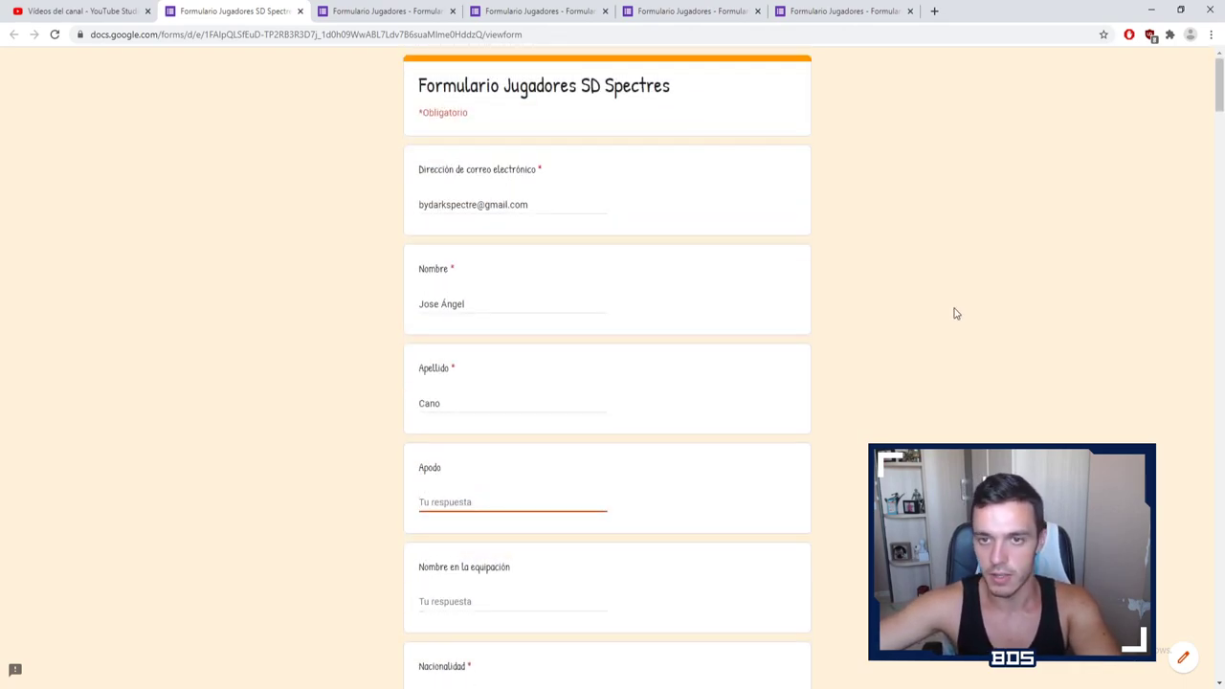
scroll(954, 314, down, 3)
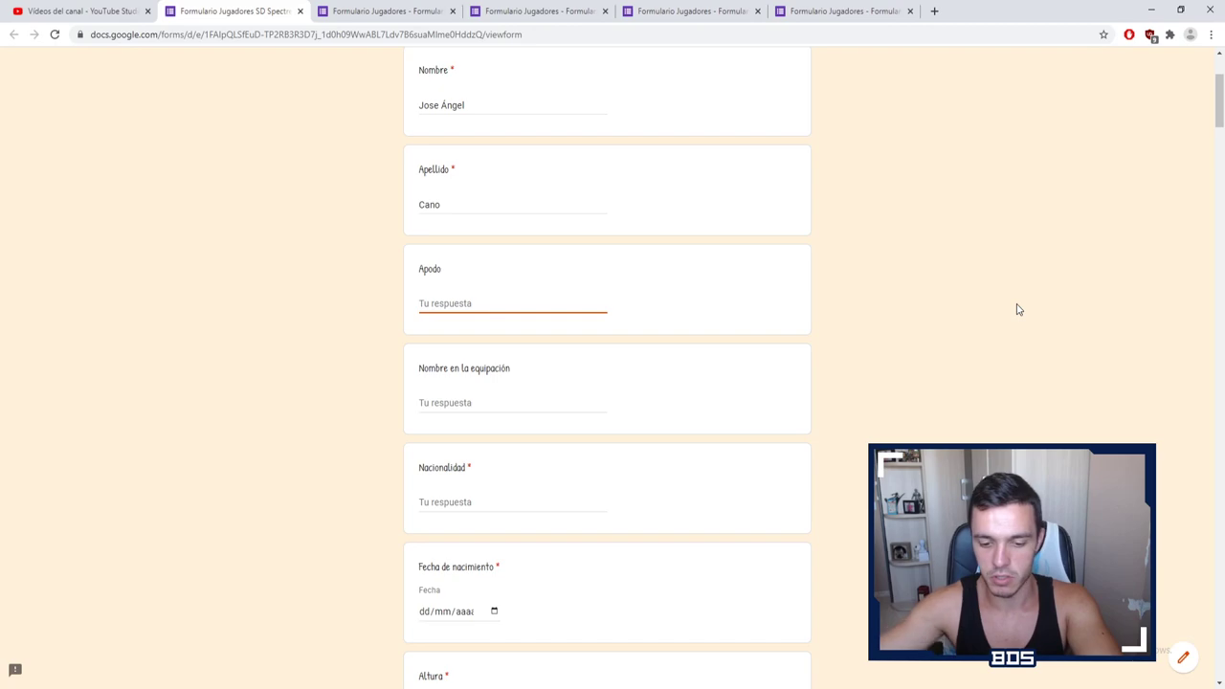
text(Spectre Jr)
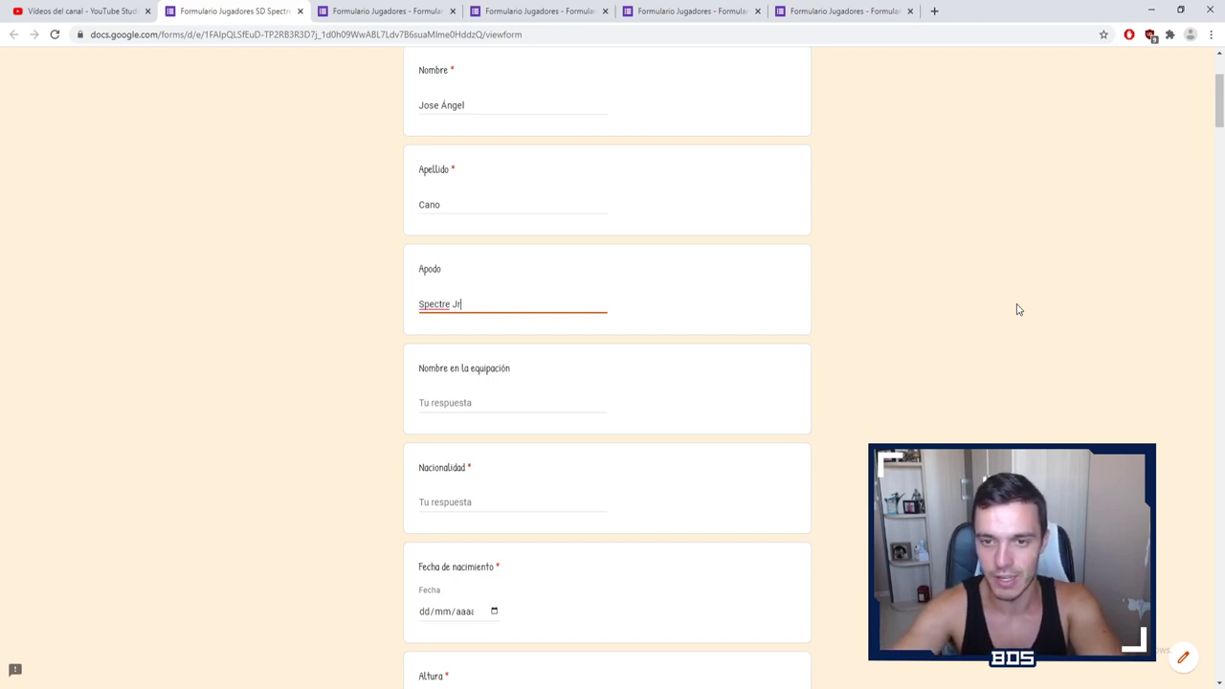
key(Tab)
scroll(1014, 309, down, 2)
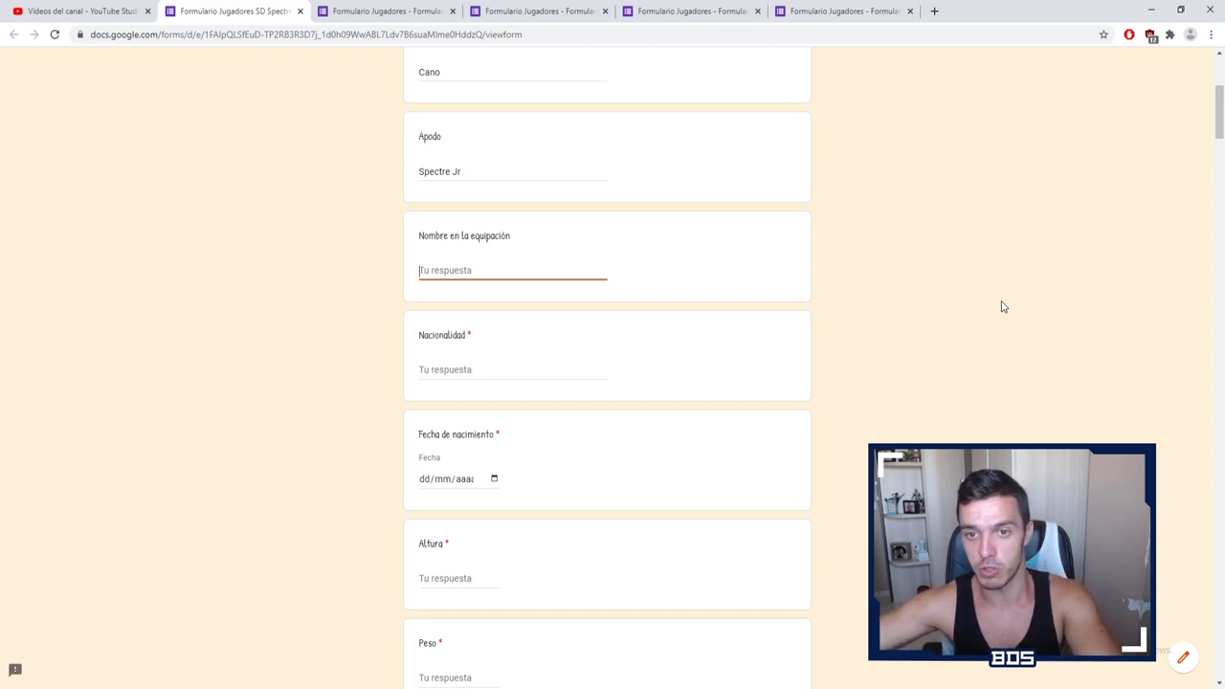
text(Spectre Jr)
key(Tab)
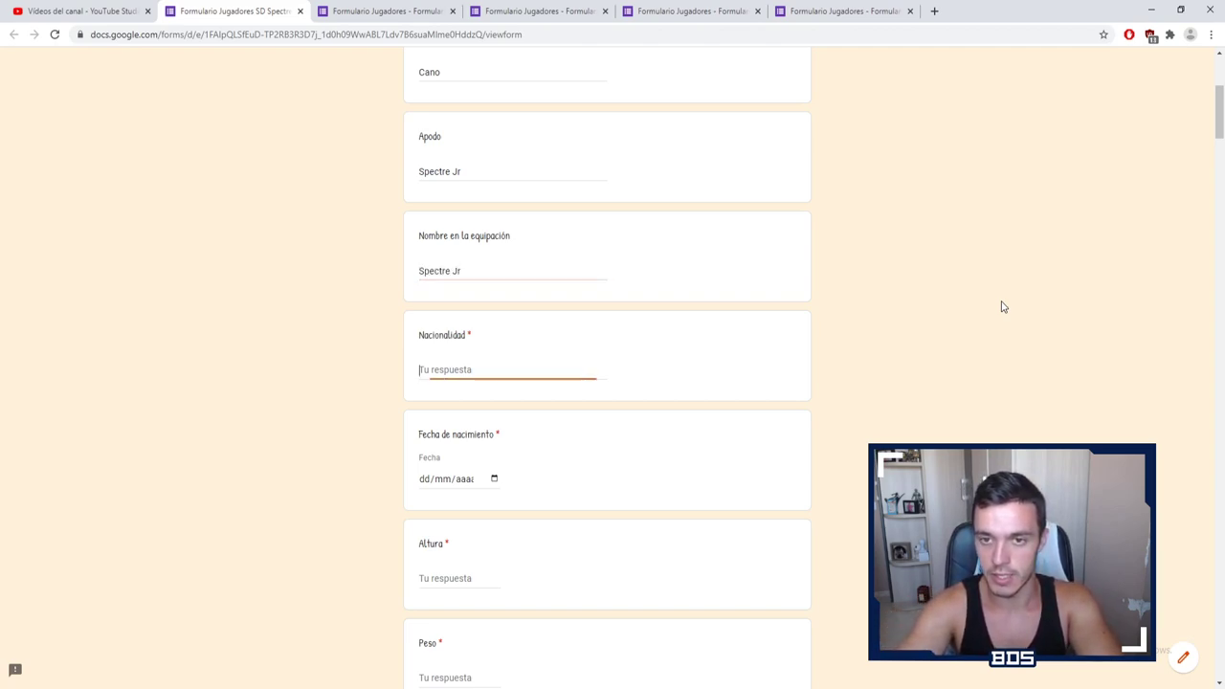
text(Españ)
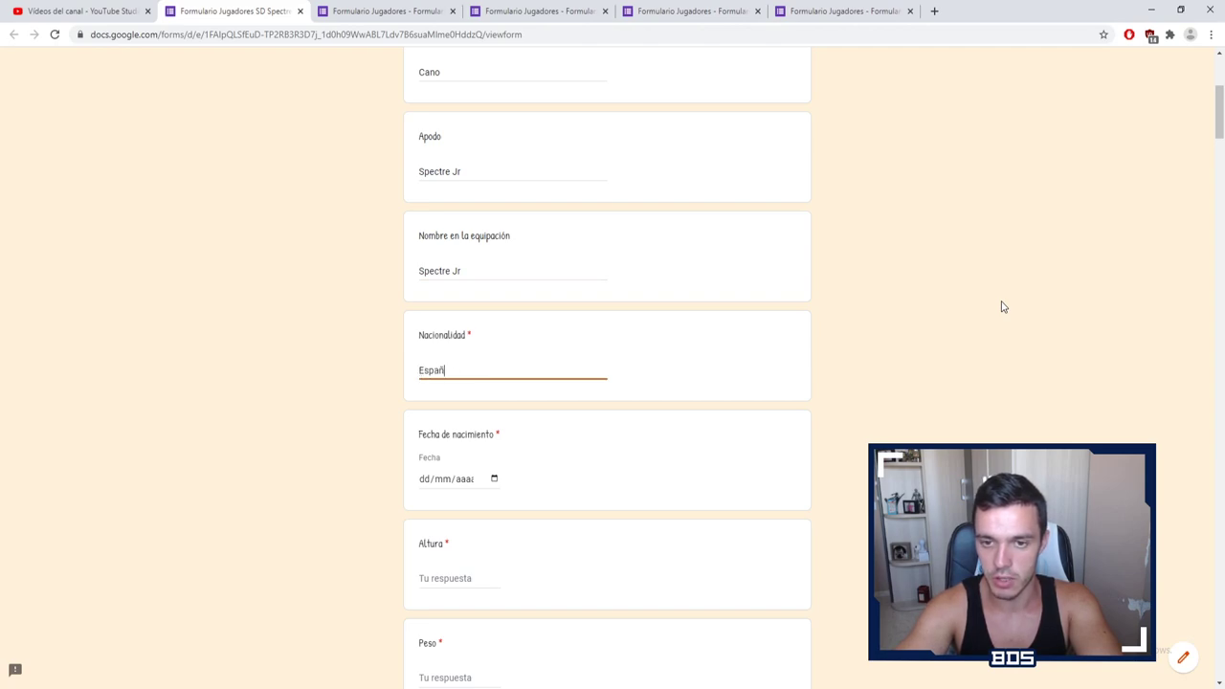
text(a)
text(ola)
scroll(654, 328, down, 2)
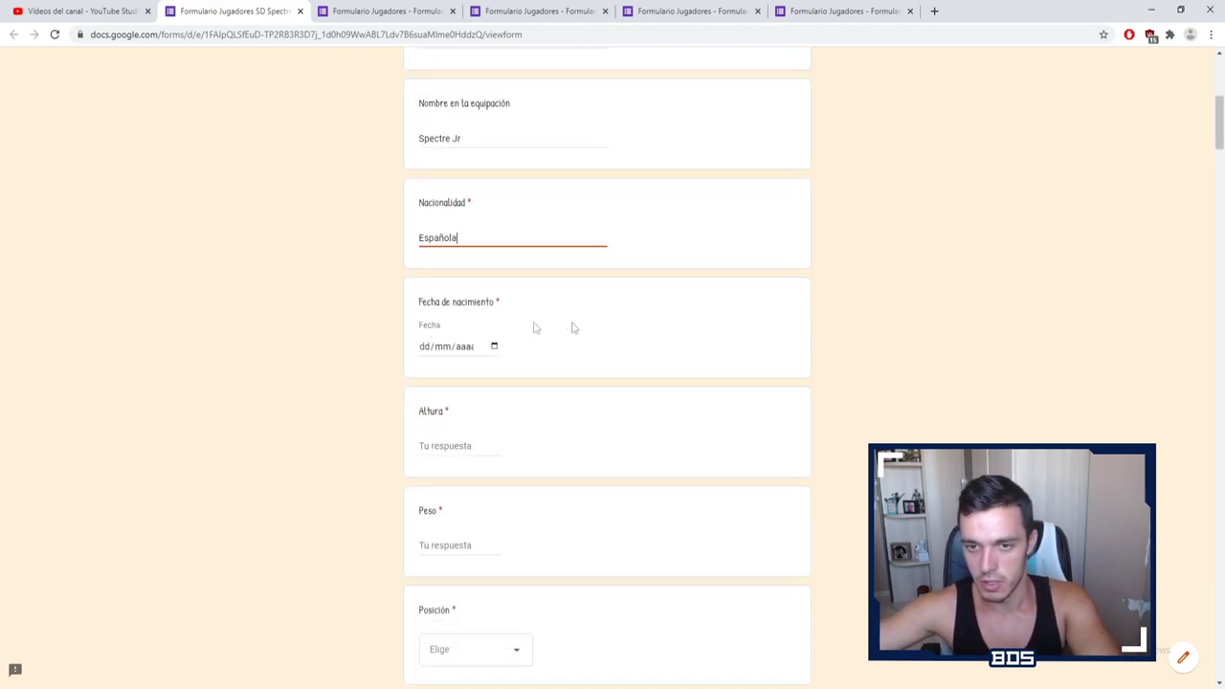
click(425, 347)
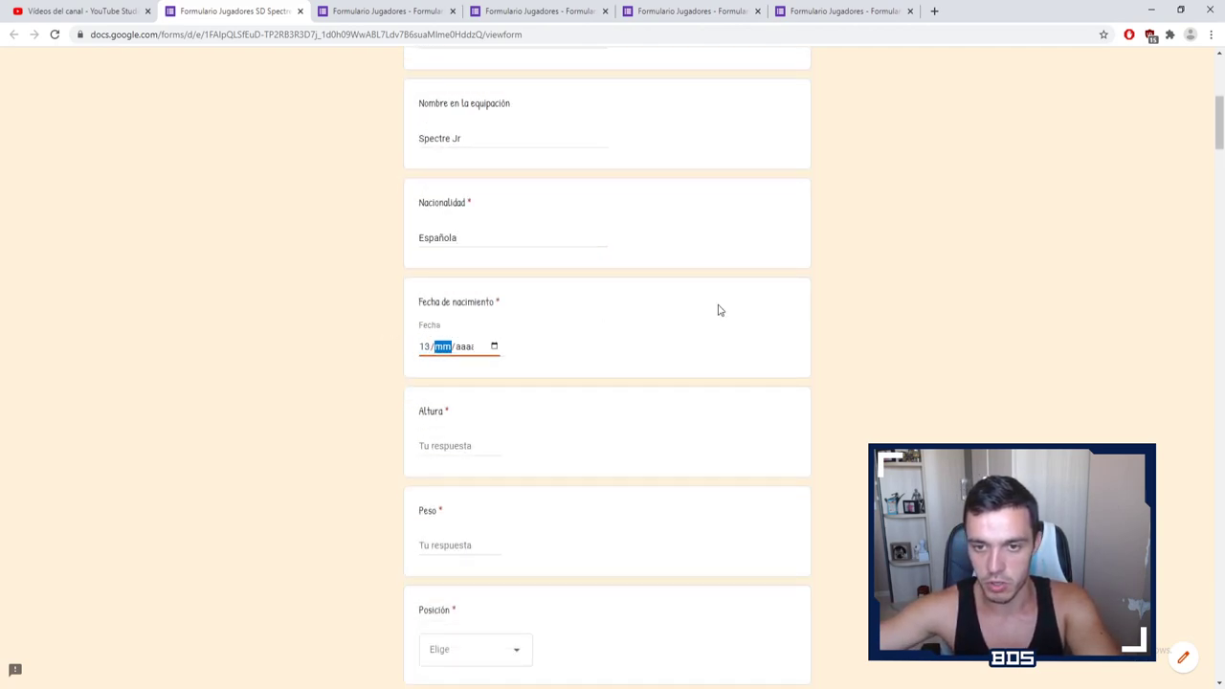
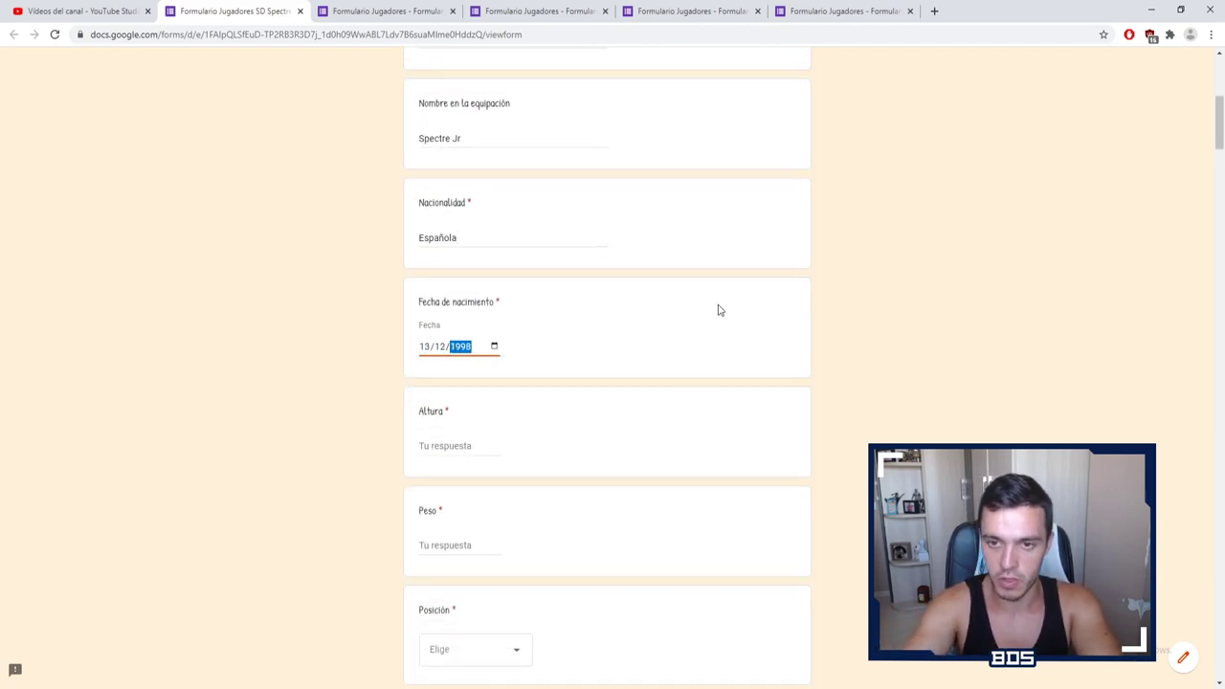
key(Tab)
text(178)
key(BackSpace)
key(BackSpace)
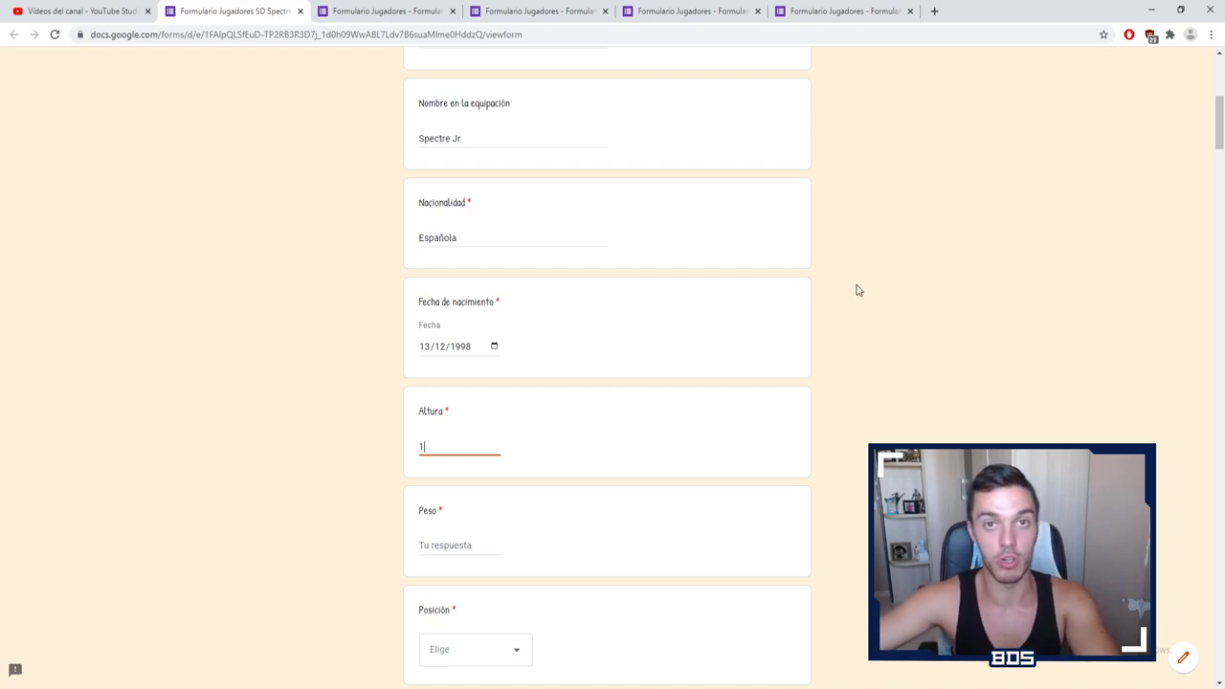
text(90)
key(Tab)
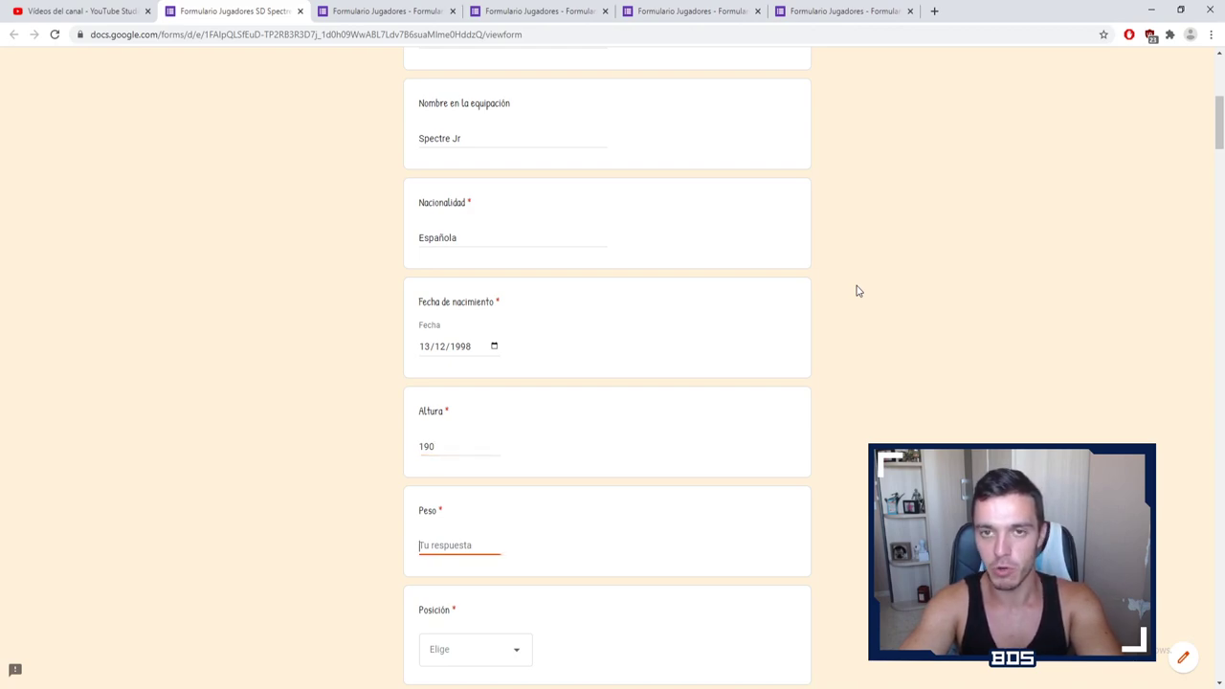
text(85)
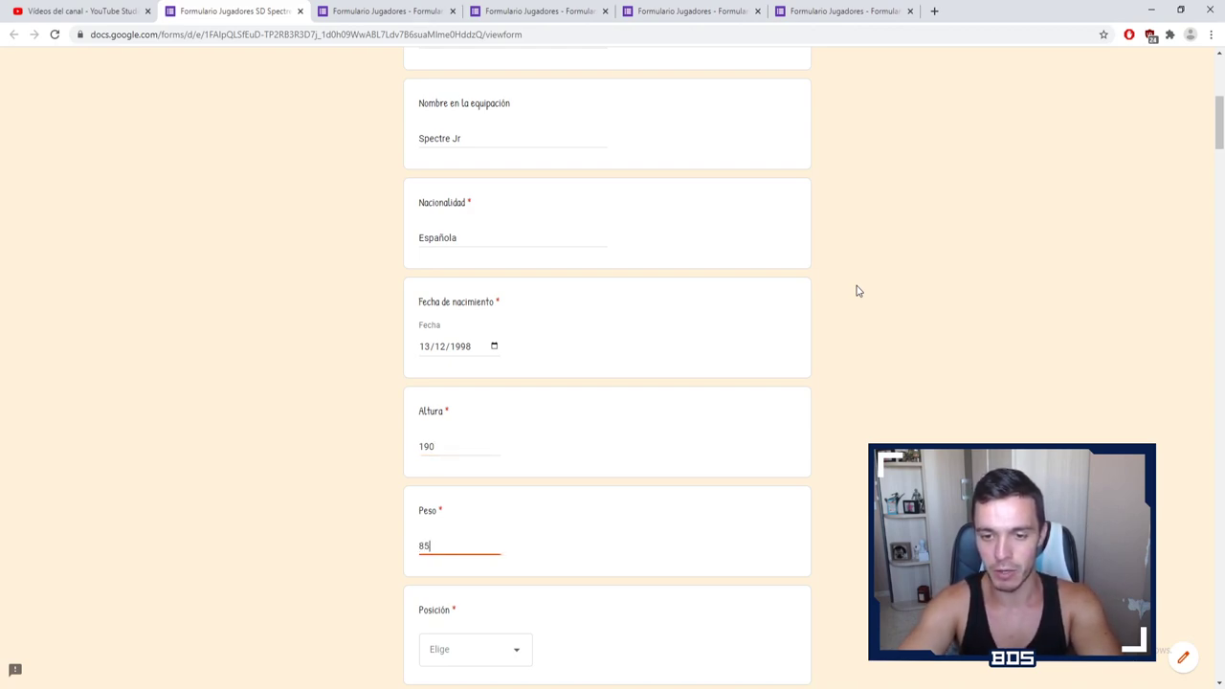
scroll(856, 291, down, 3)
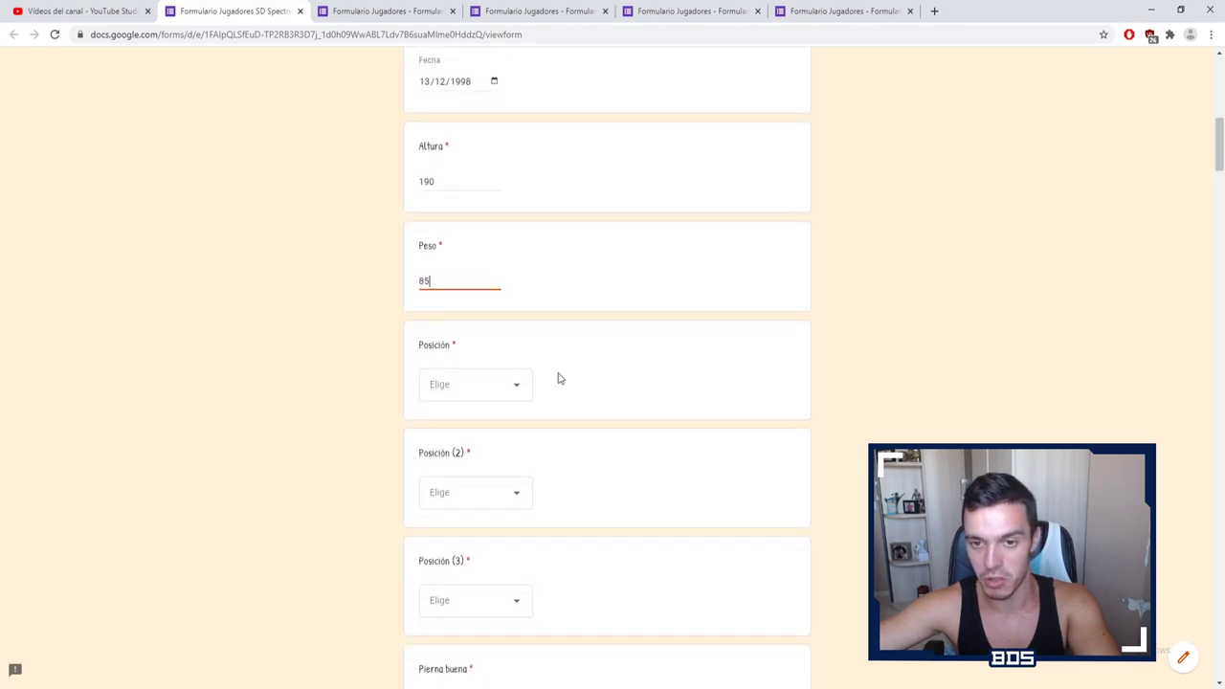
scroll(565, 354, down, 2)
click(525, 260)
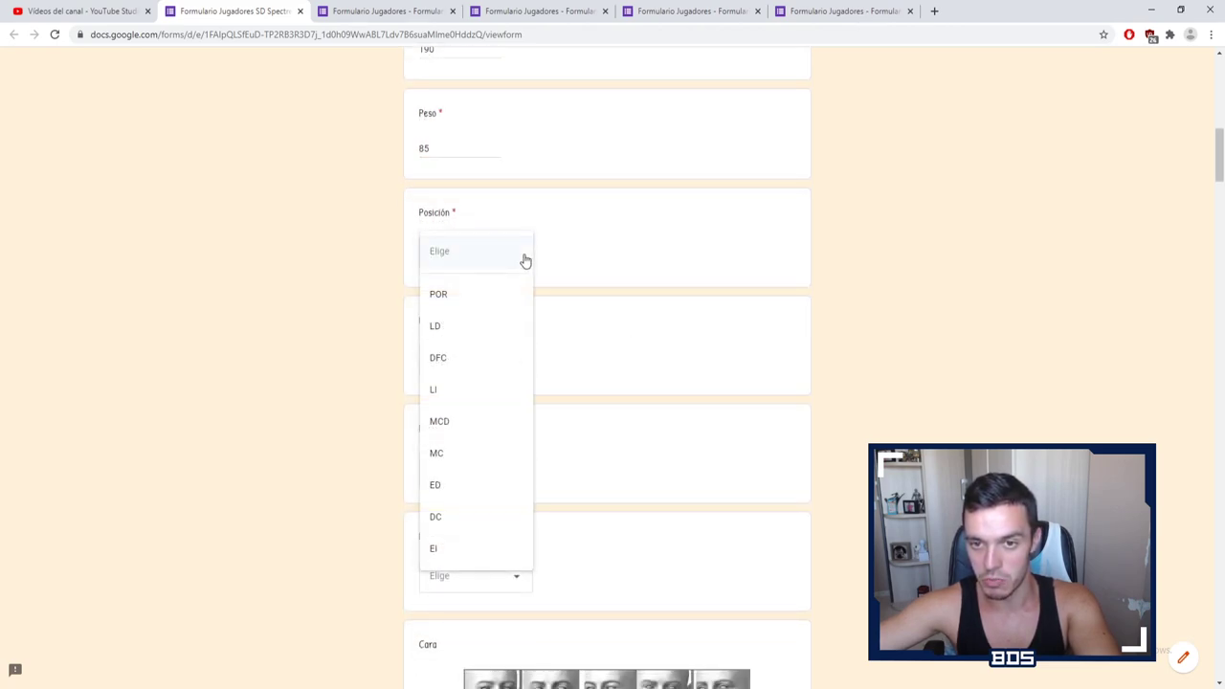
Step: Choose DC as main position, POR as second and MCD as third
scroll(516, 433, down, 3)
click(752, 309)
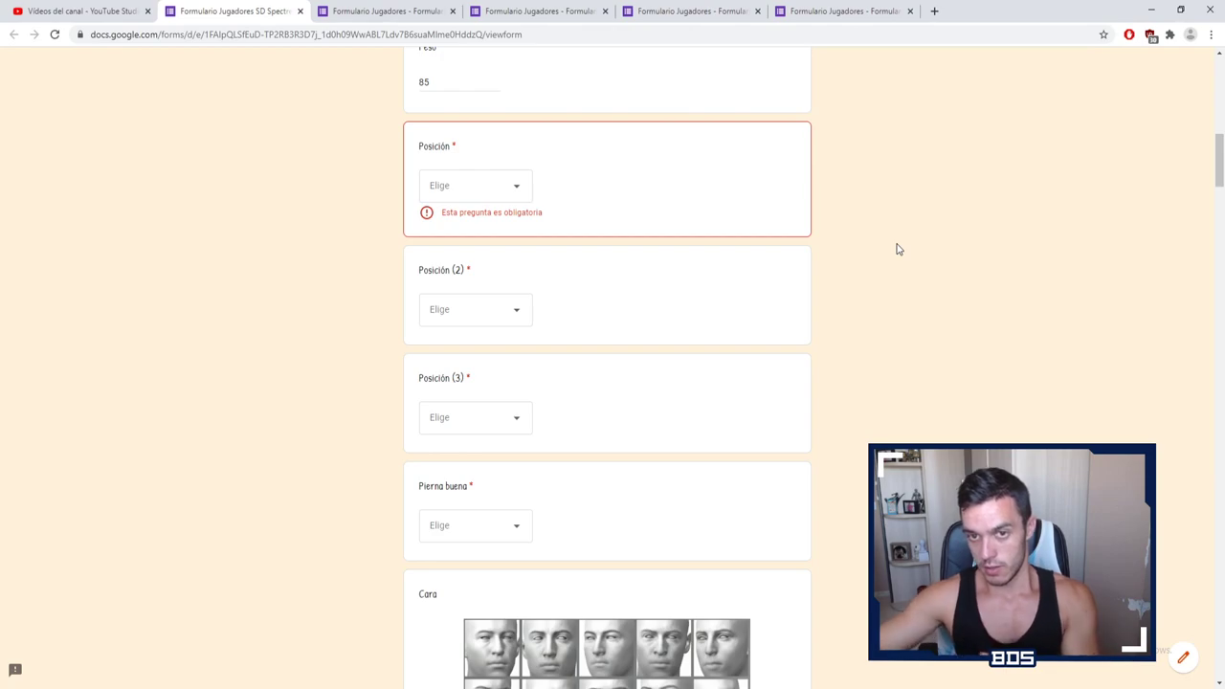
click(505, 182)
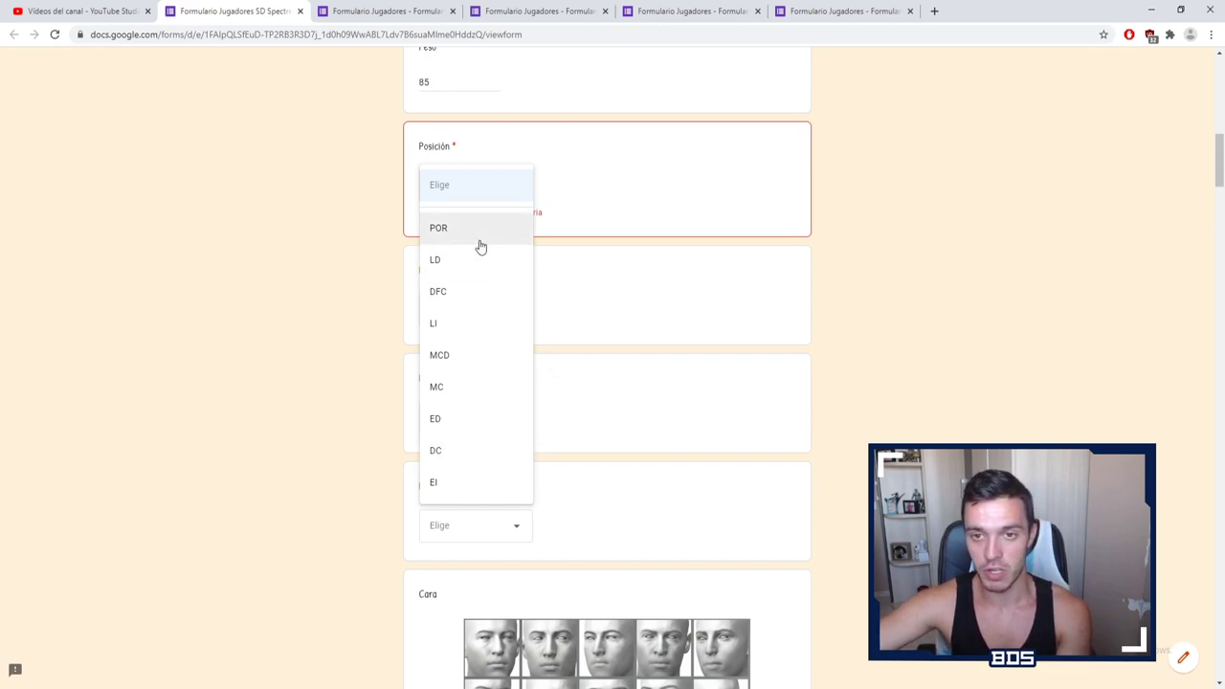
click(438, 451)
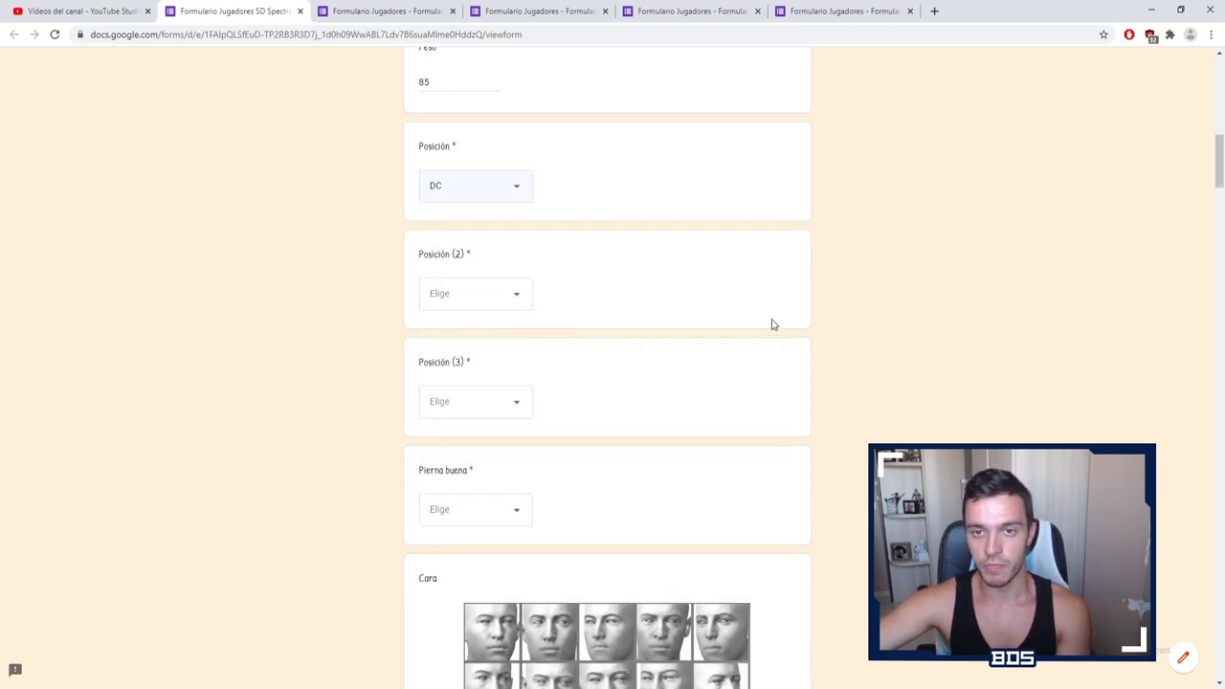
click(504, 292)
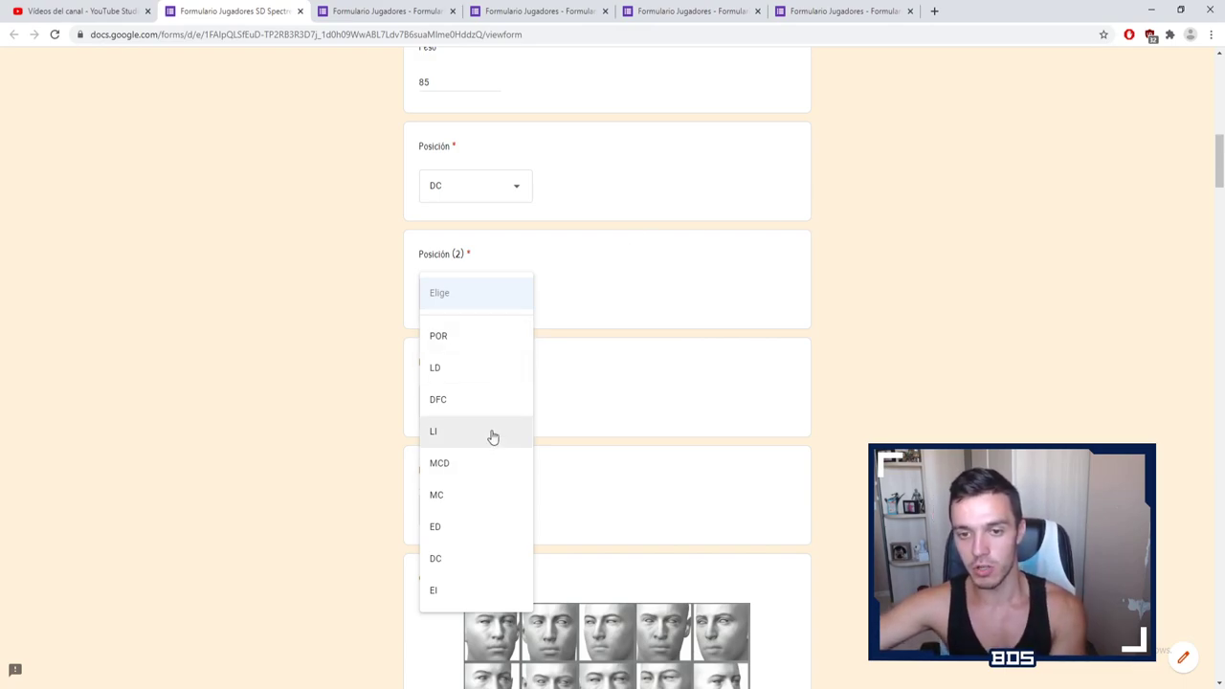
click(473, 335)
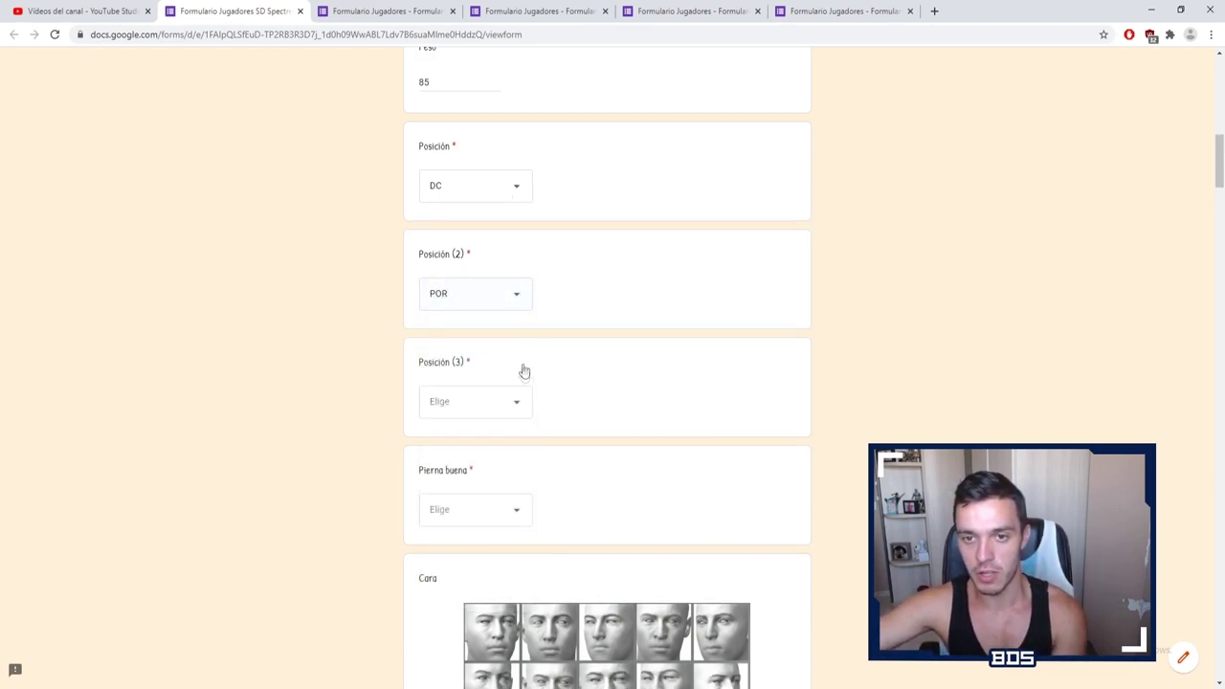
click(518, 412)
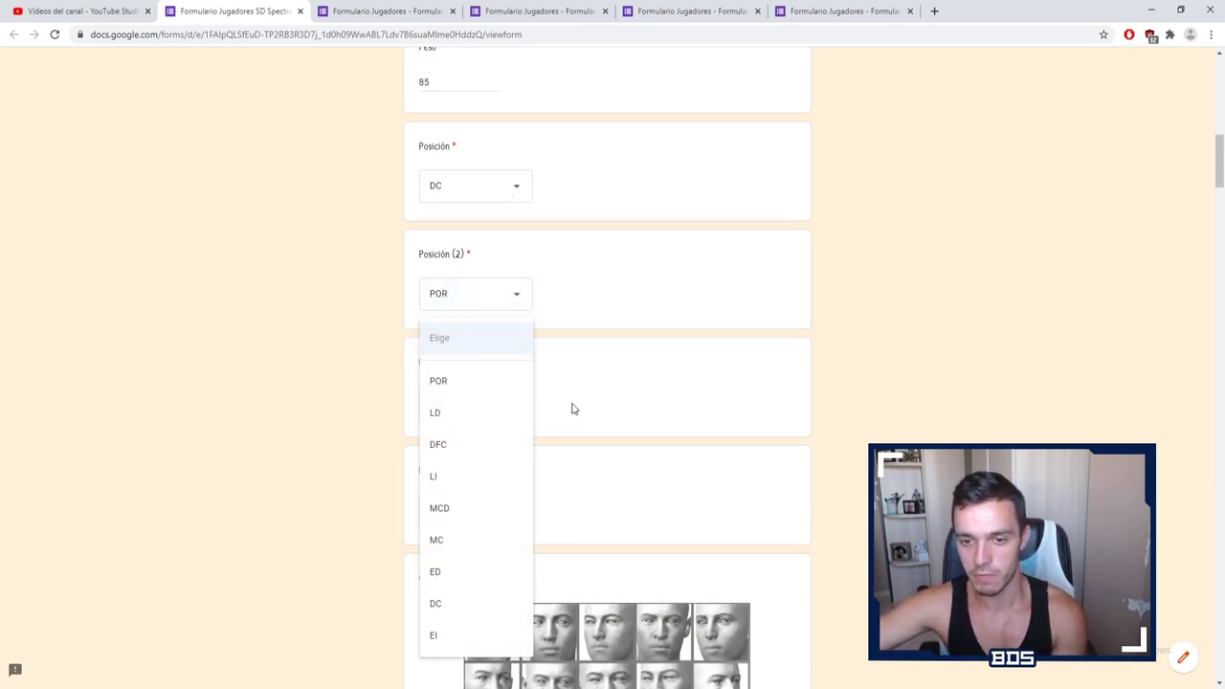
click(461, 513)
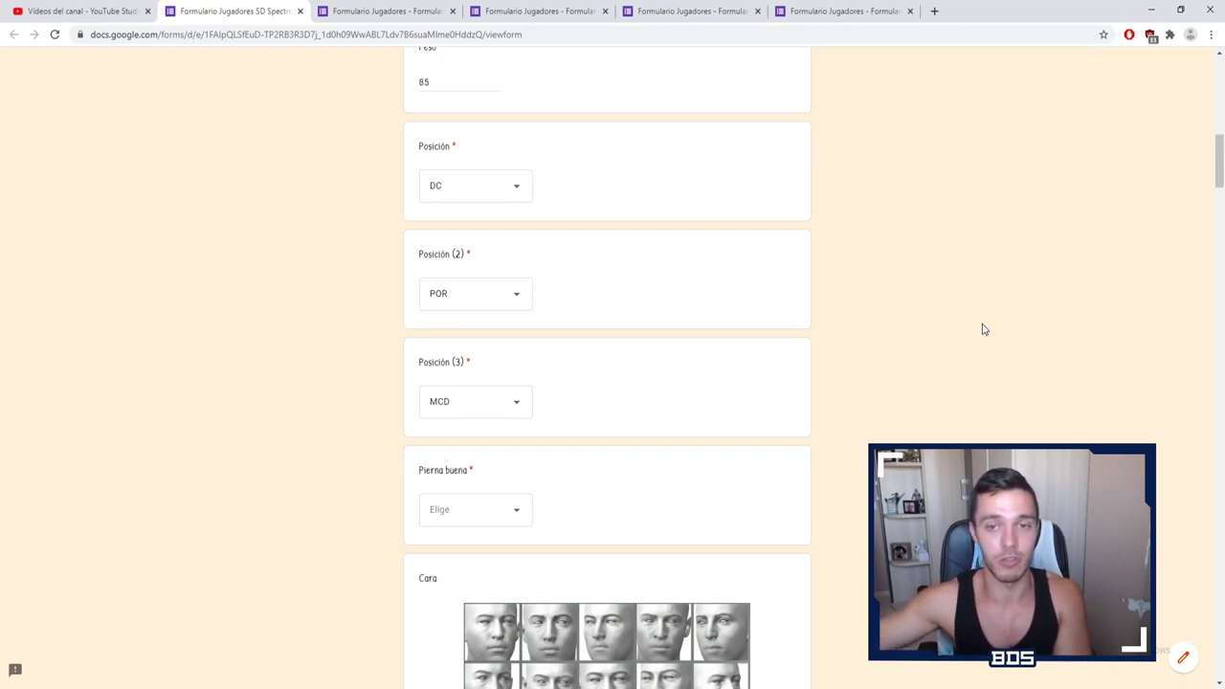
scroll(982, 329, up, 1)
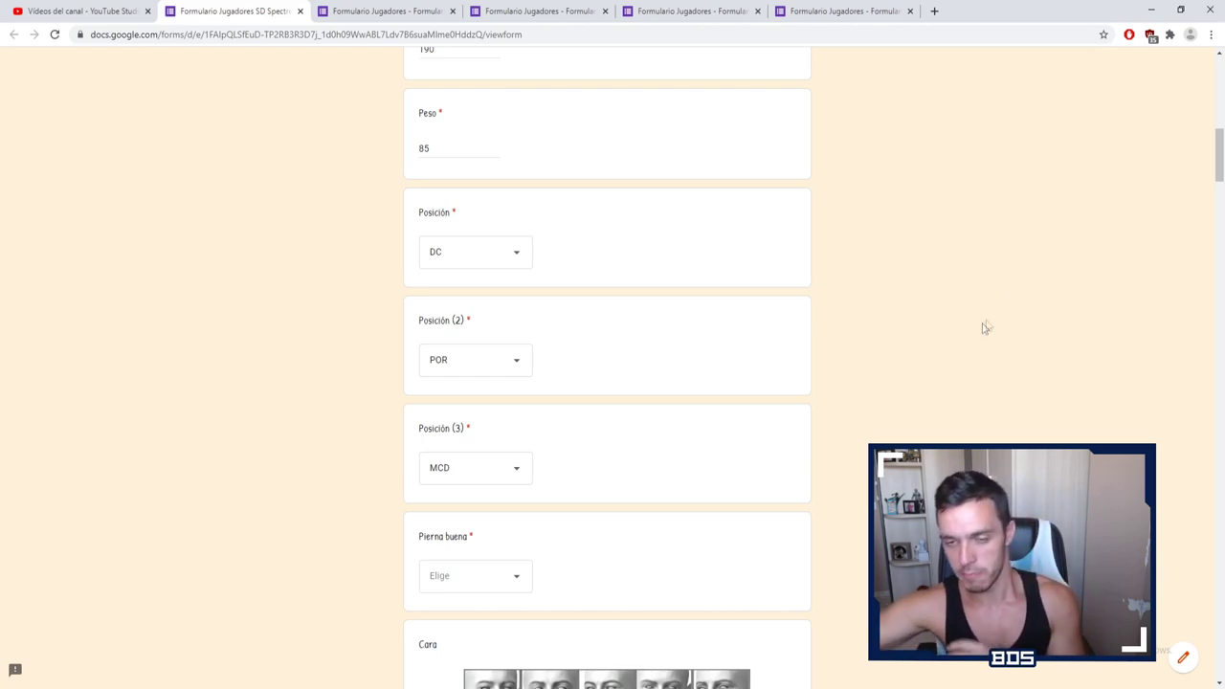
scroll(789, 263, up, 1)
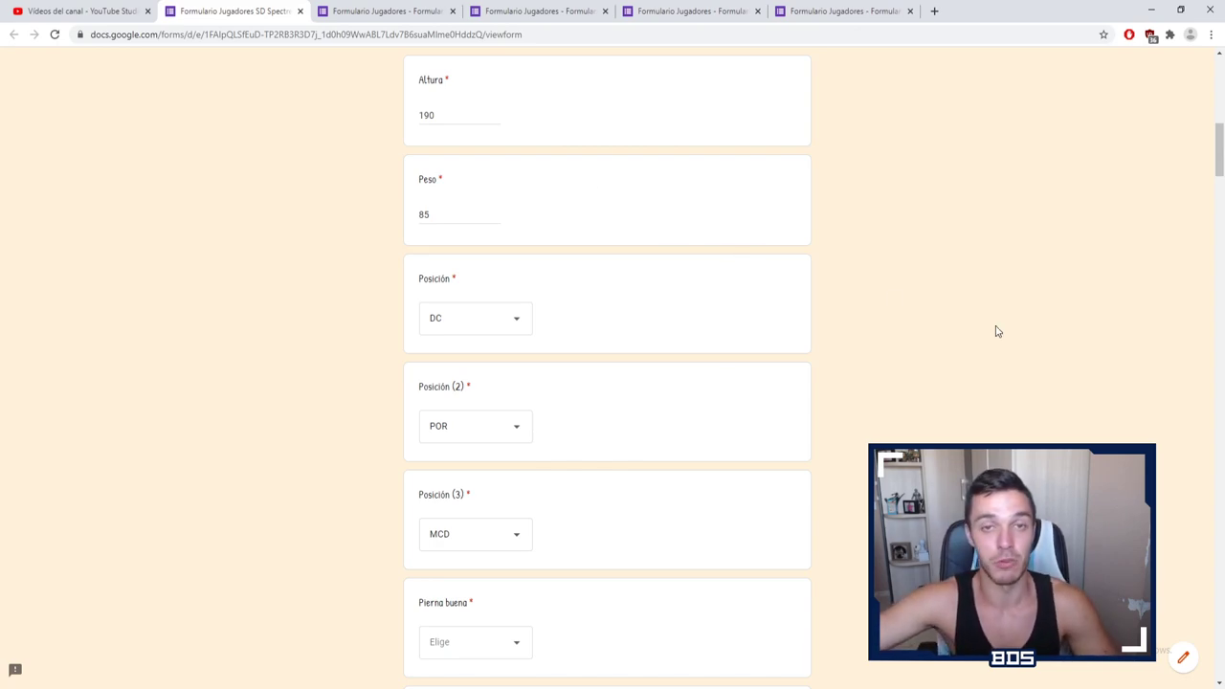
scroll(991, 333, down, 3)
click(469, 377)
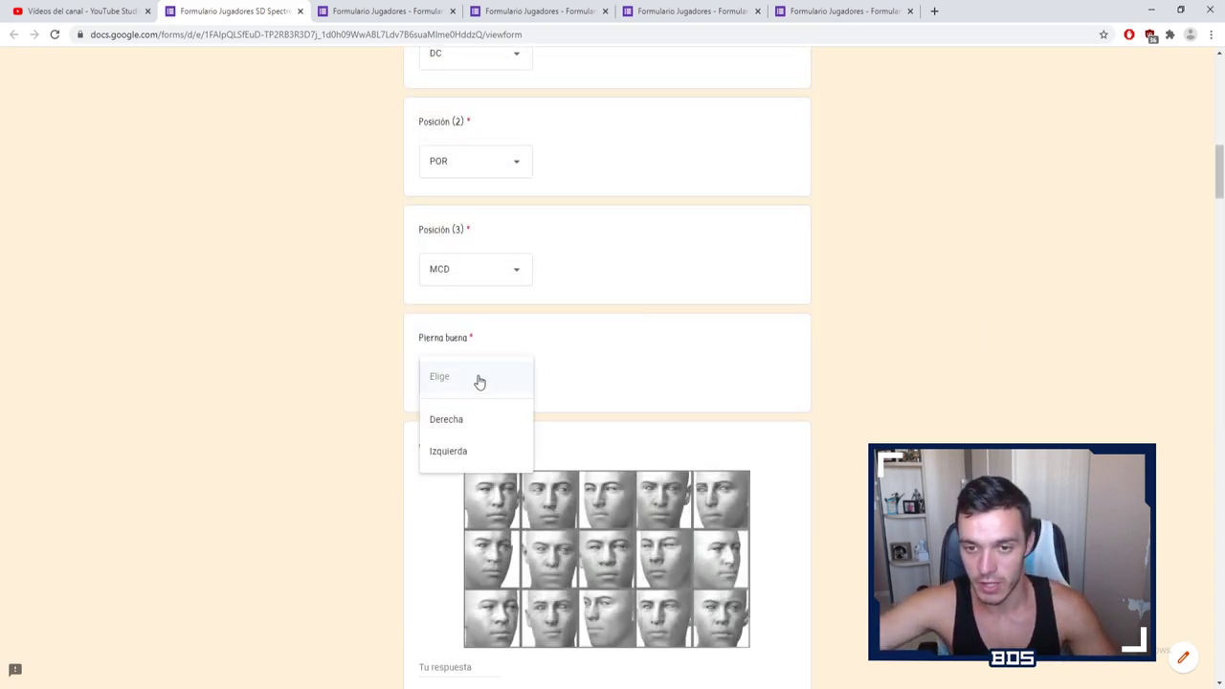
Step: Pick Derecha as the player's good foot
click(475, 419)
scroll(856, 328, down, 2)
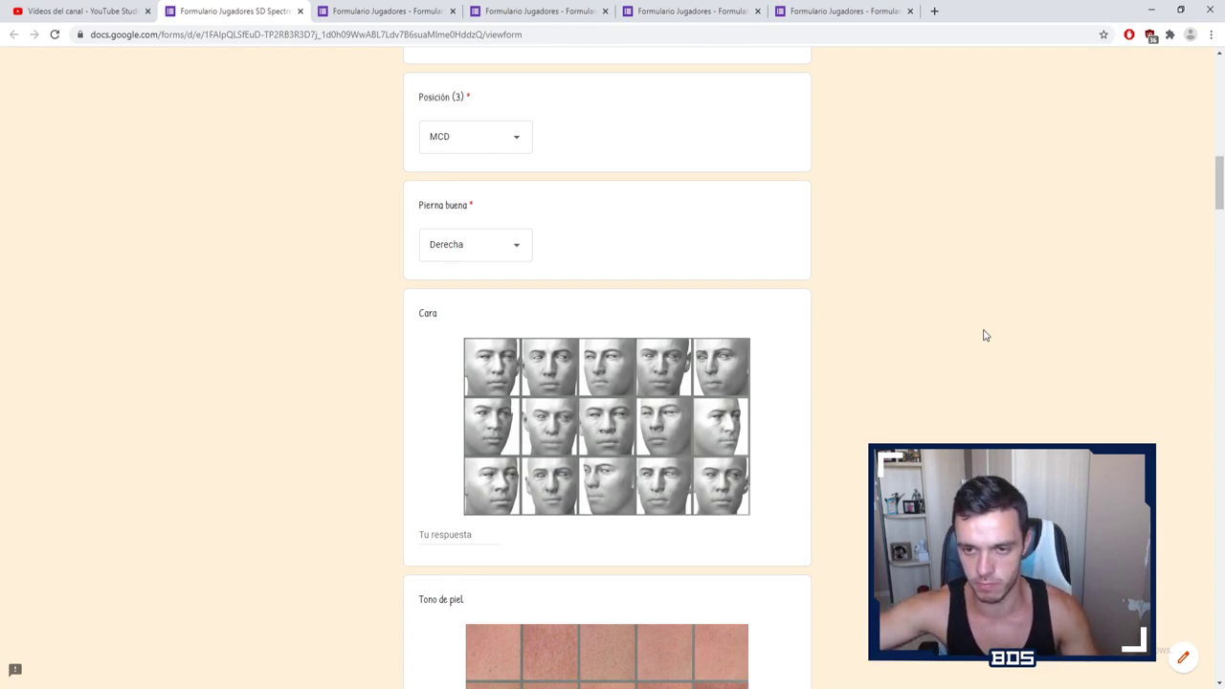
scroll(971, 341, down, 1)
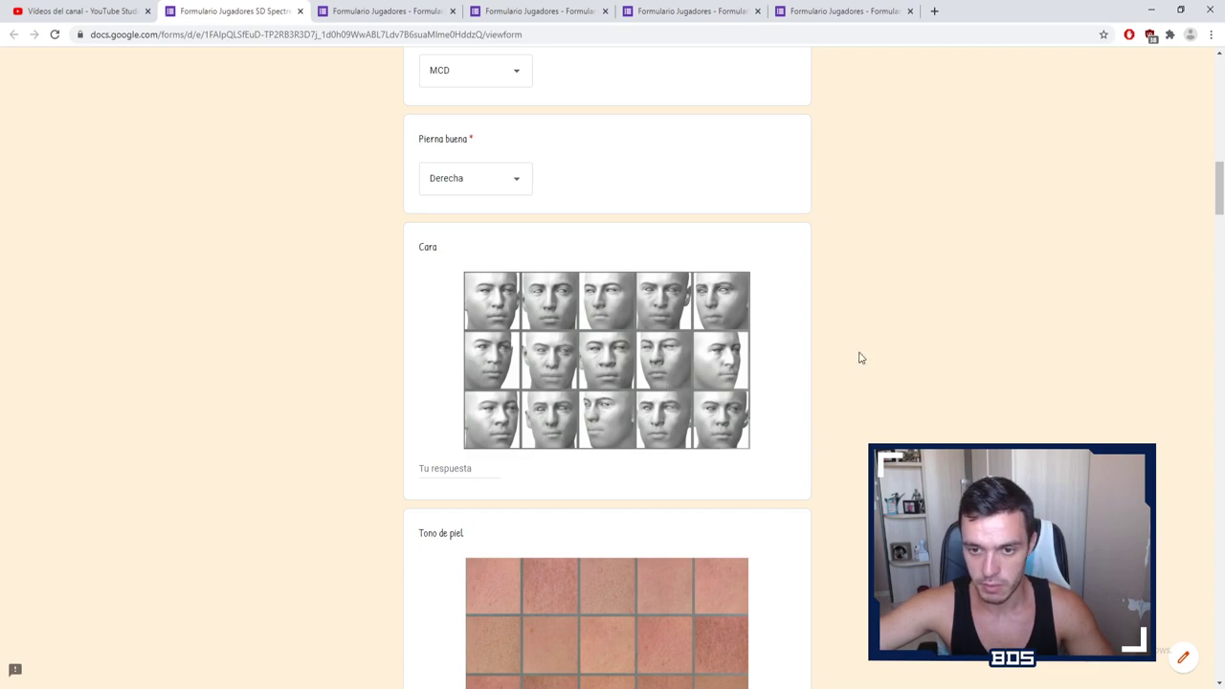
Step: Answer the Cara face question with face number 1
scroll(718, 373, down, 1)
click(453, 402)
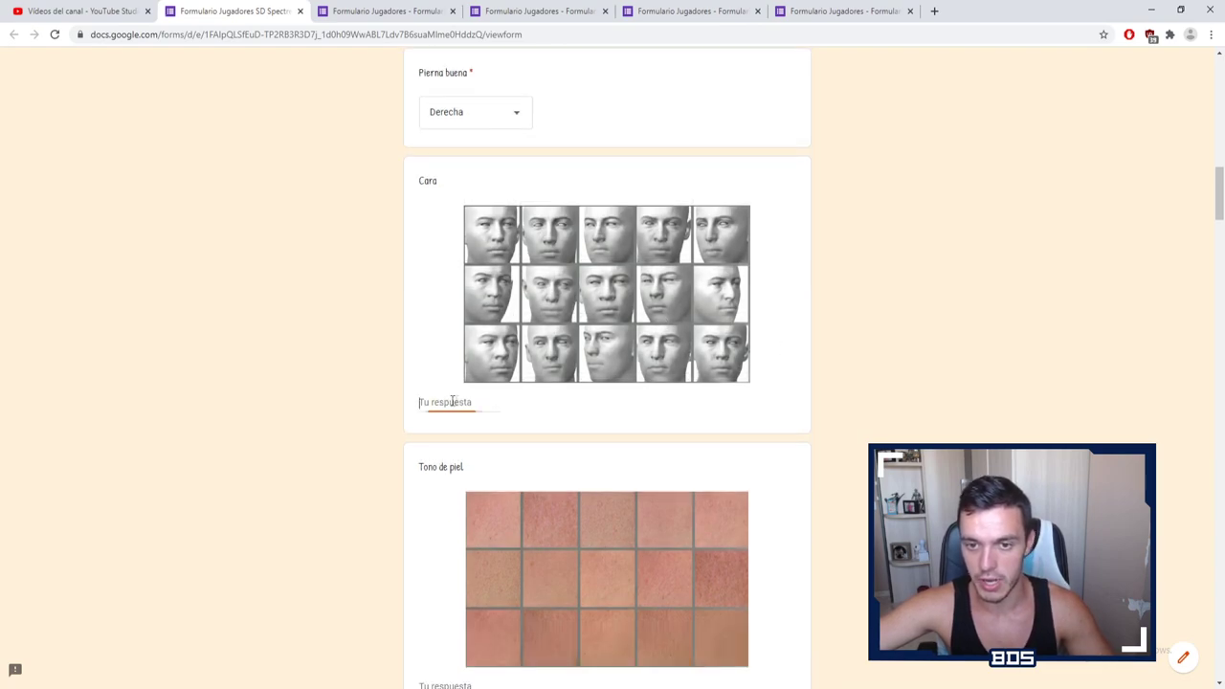
text(1)
click(903, 287)
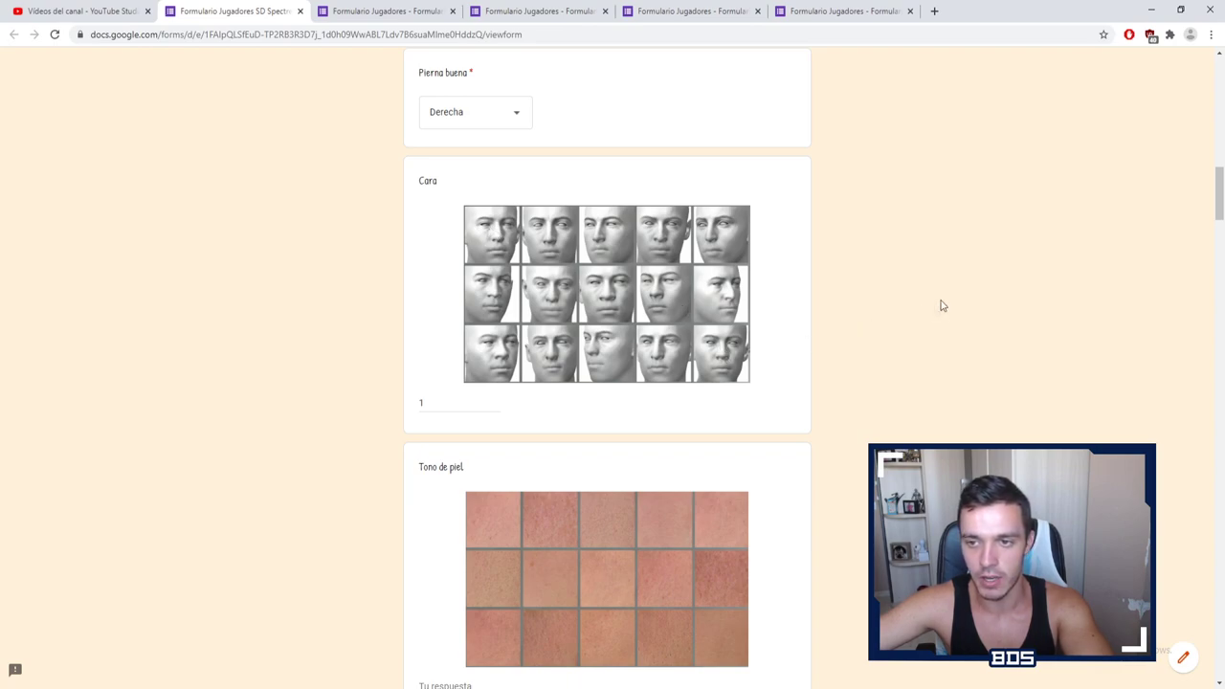
scroll(942, 303, down, 3)
scroll(724, 300, down, 1)
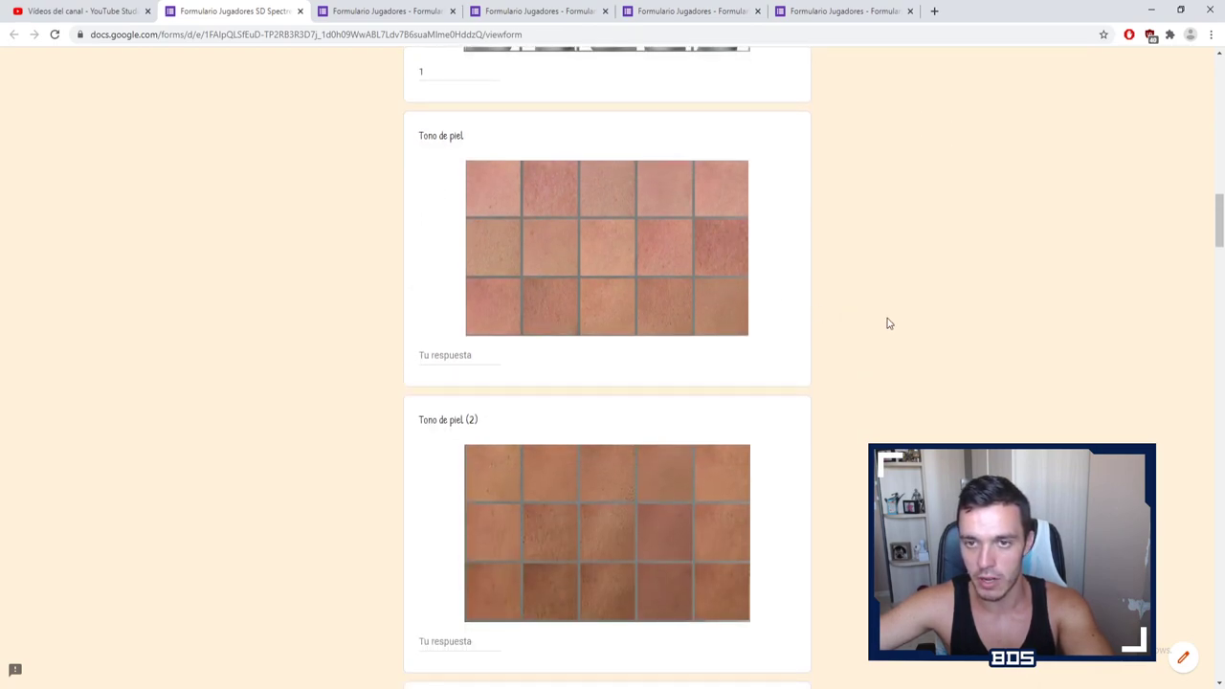
scroll(656, 290, down, 1)
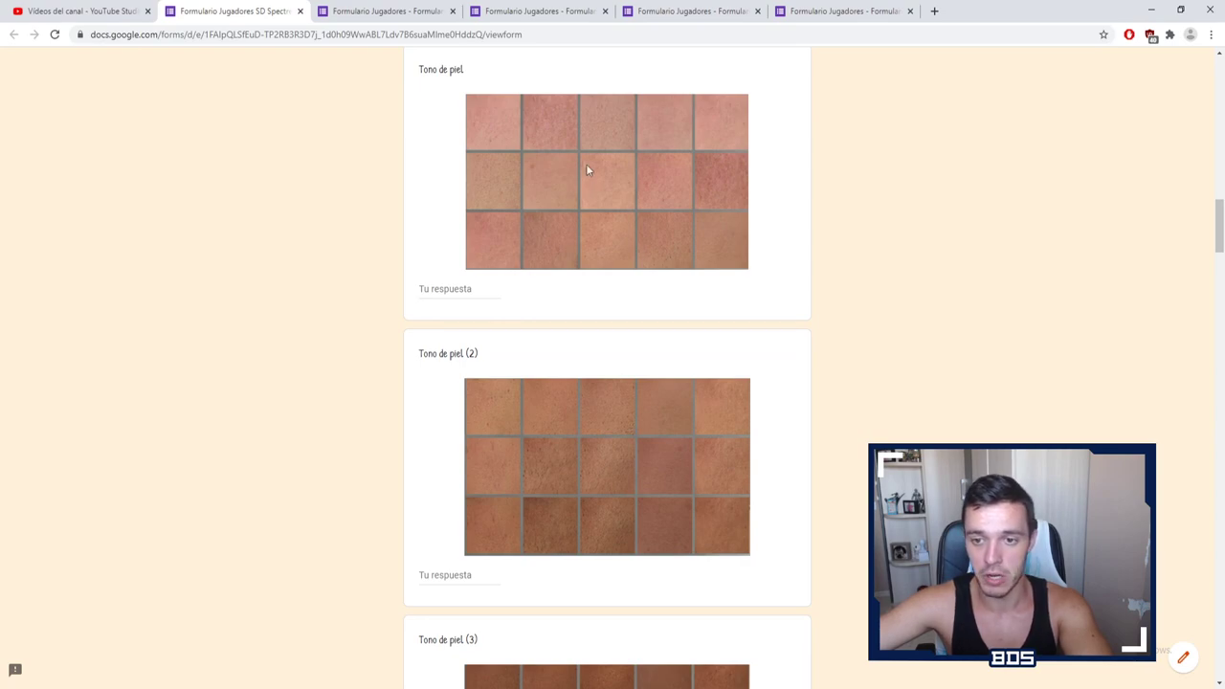
scroll(571, 195, down, 3)
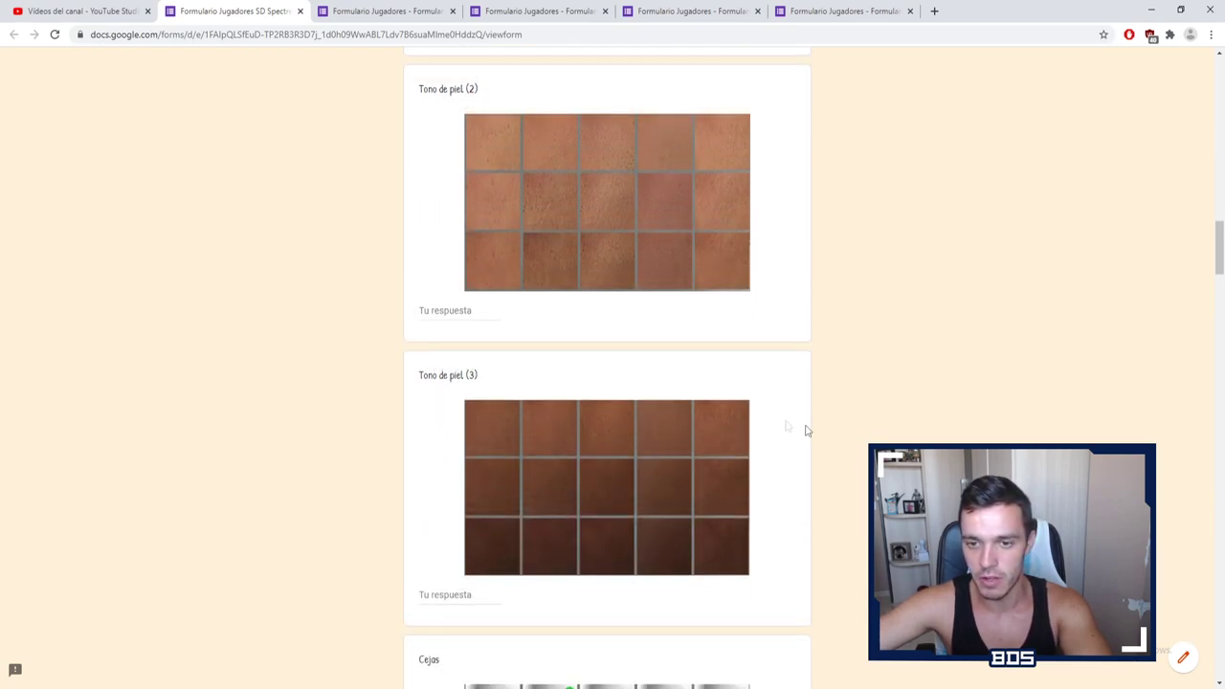
Step: Answer Tono de piel (2) with skin tone 4
scroll(733, 385, up, 2)
scroll(686, 376, down, 3)
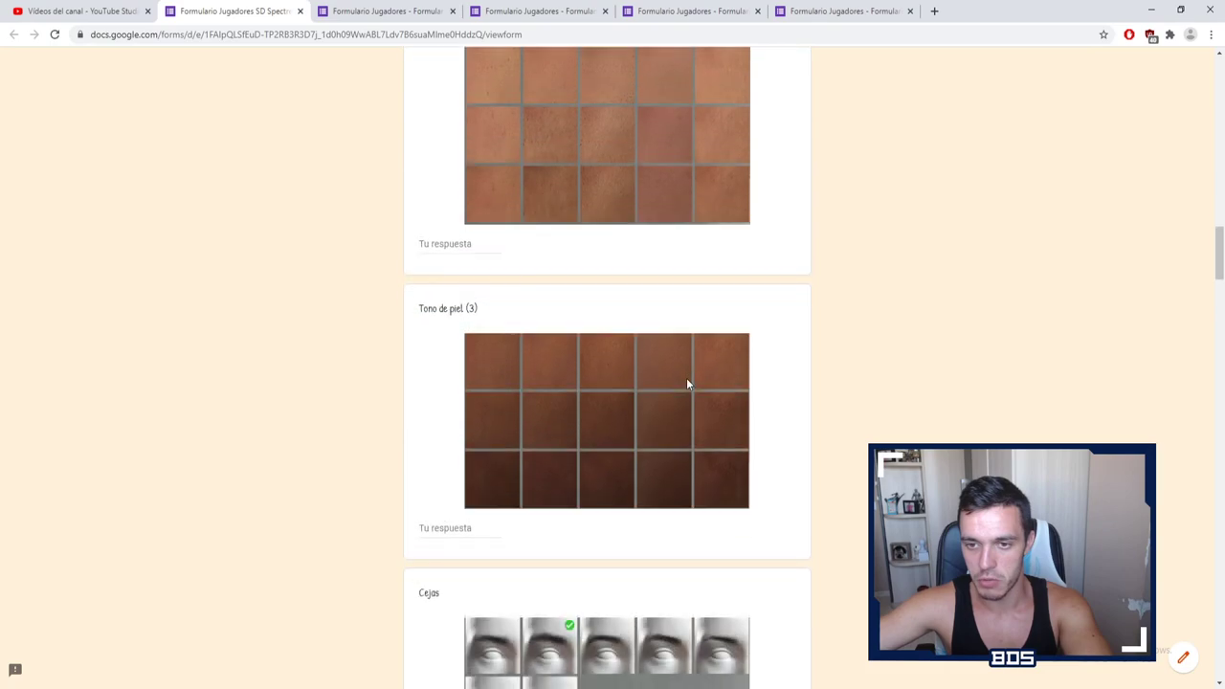
scroll(686, 381, up, 3)
scroll(686, 383, up, 1)
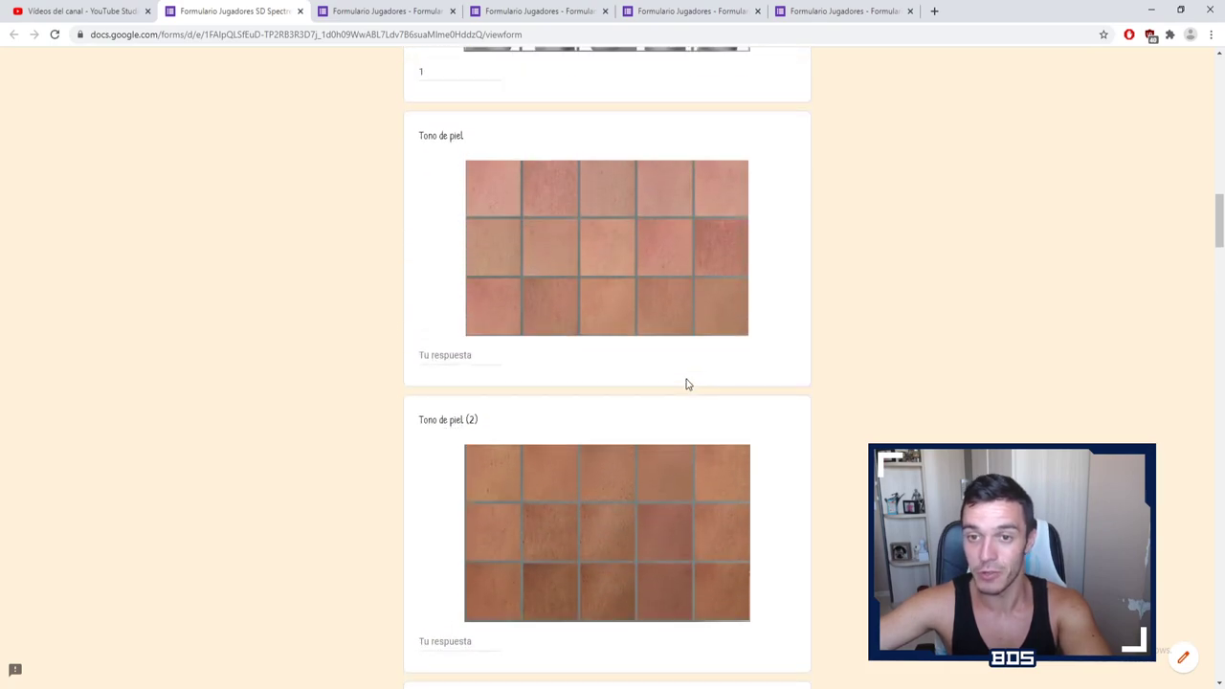
scroll(622, 325, down, 1)
click(446, 574)
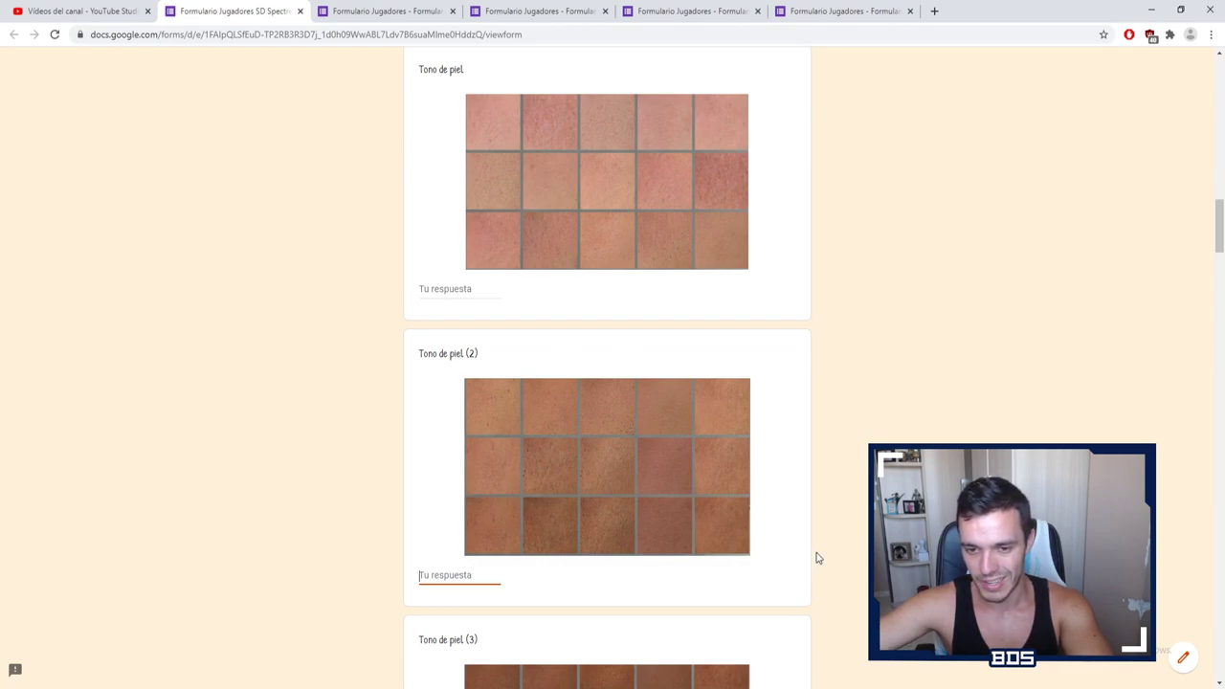
text(1)
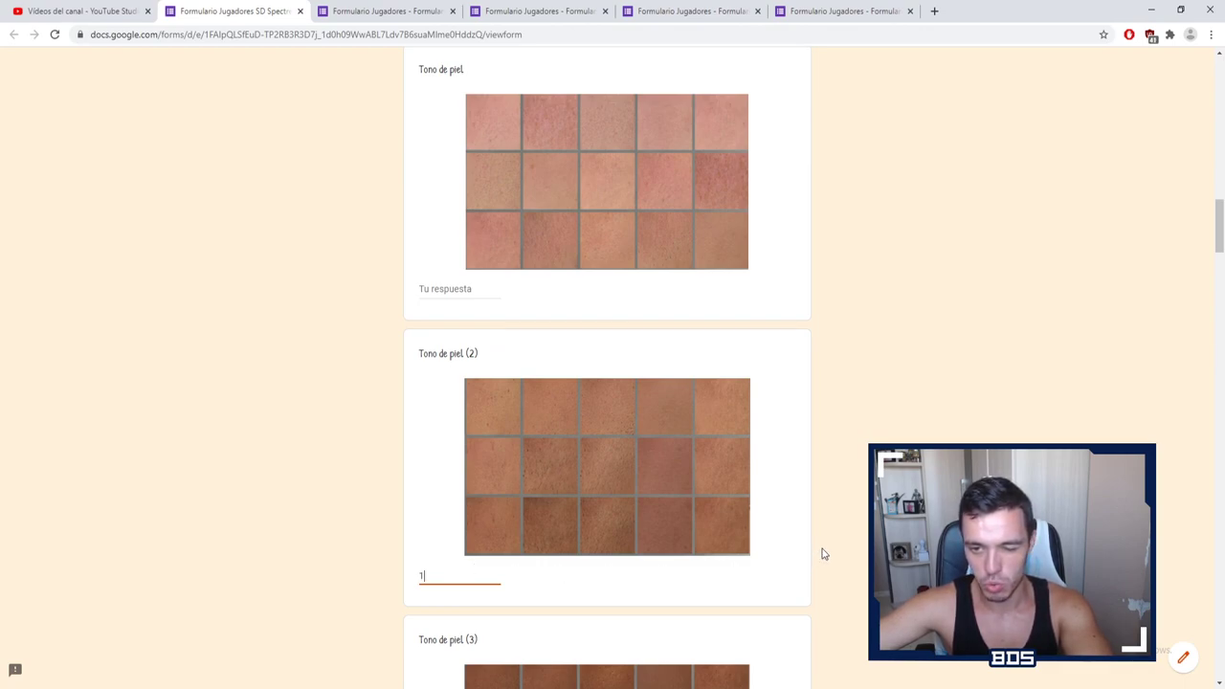
key(BackSpace)
text(4)
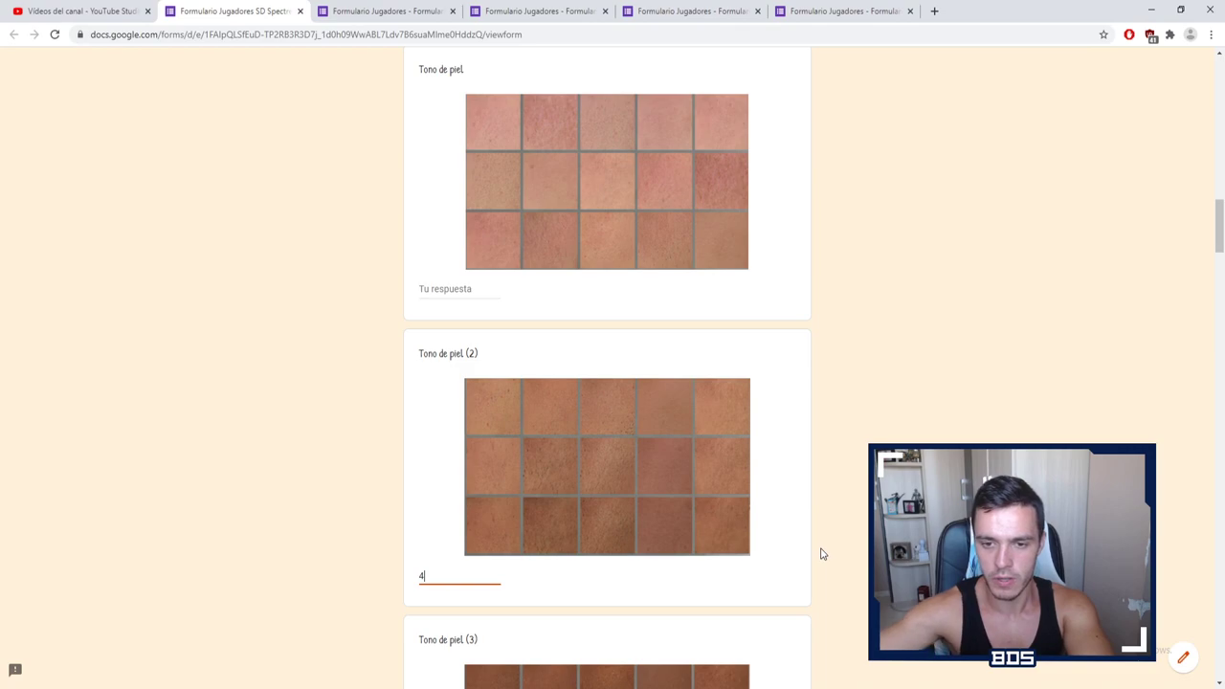
click(558, 397)
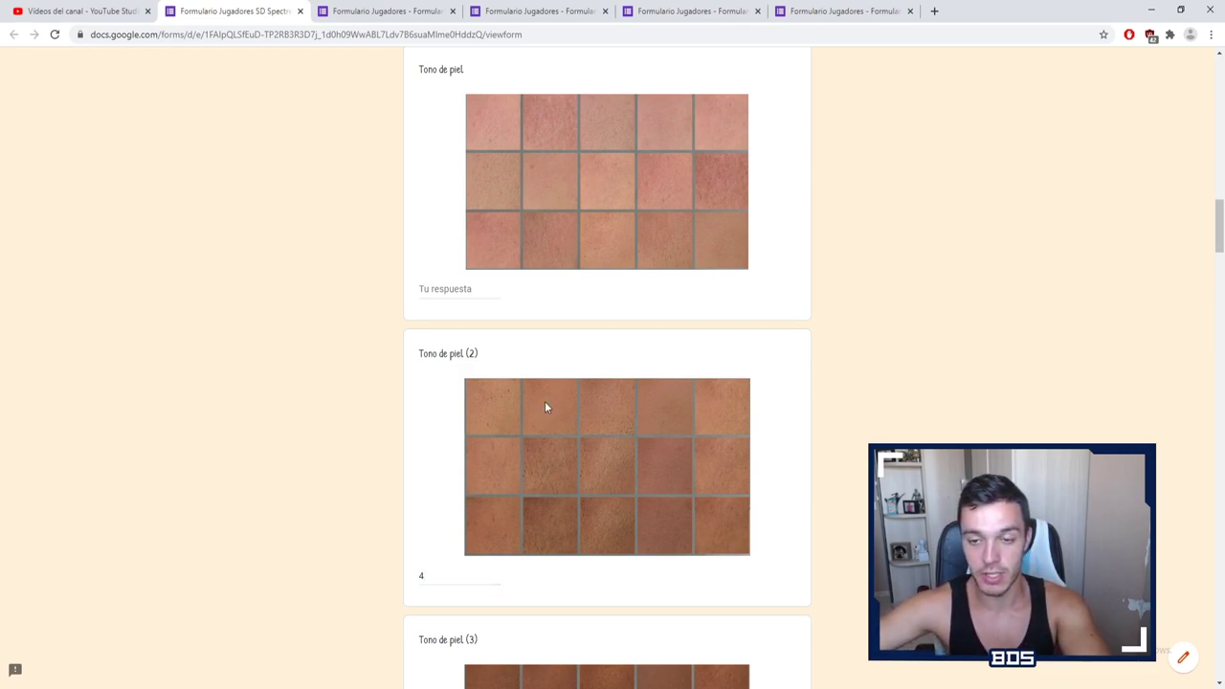
scroll(987, 376, down, 4)
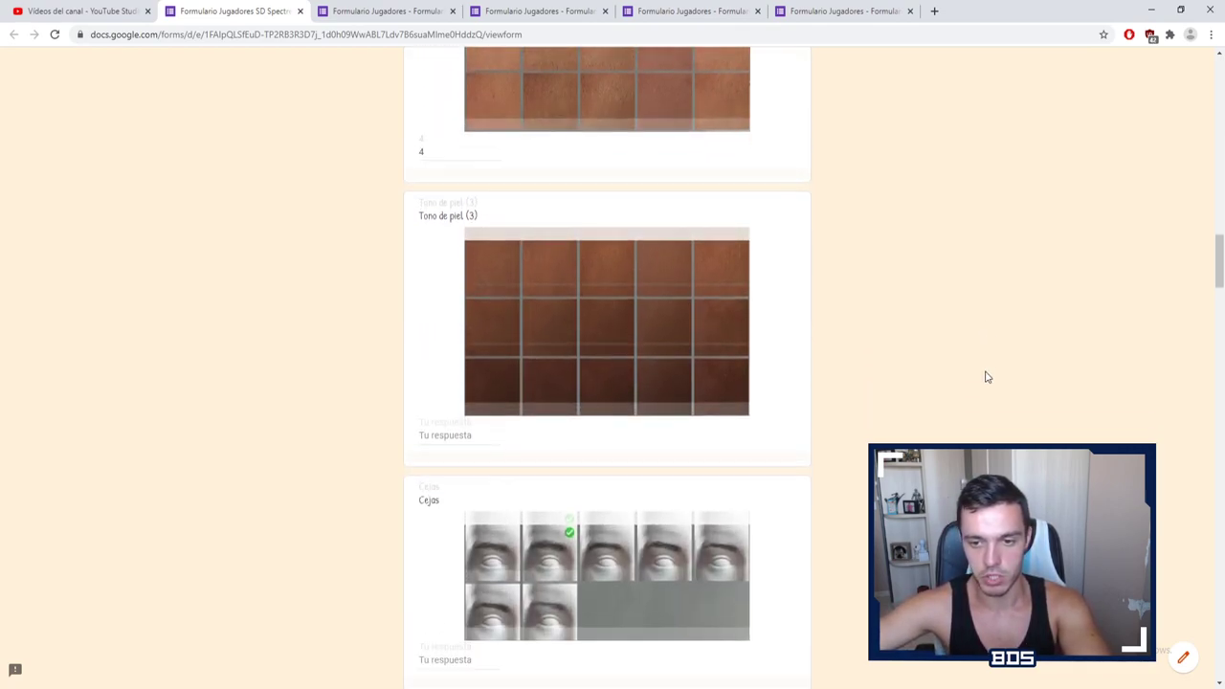
scroll(577, 250, up, 4)
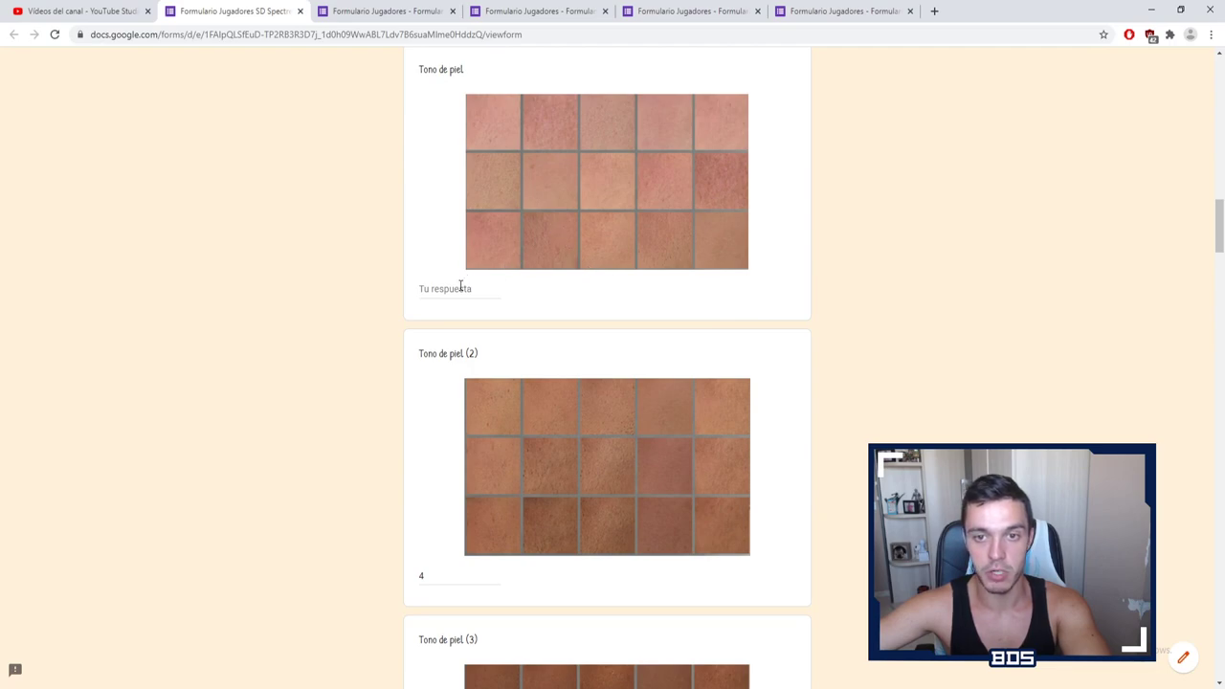
scroll(532, 402, down, 1)
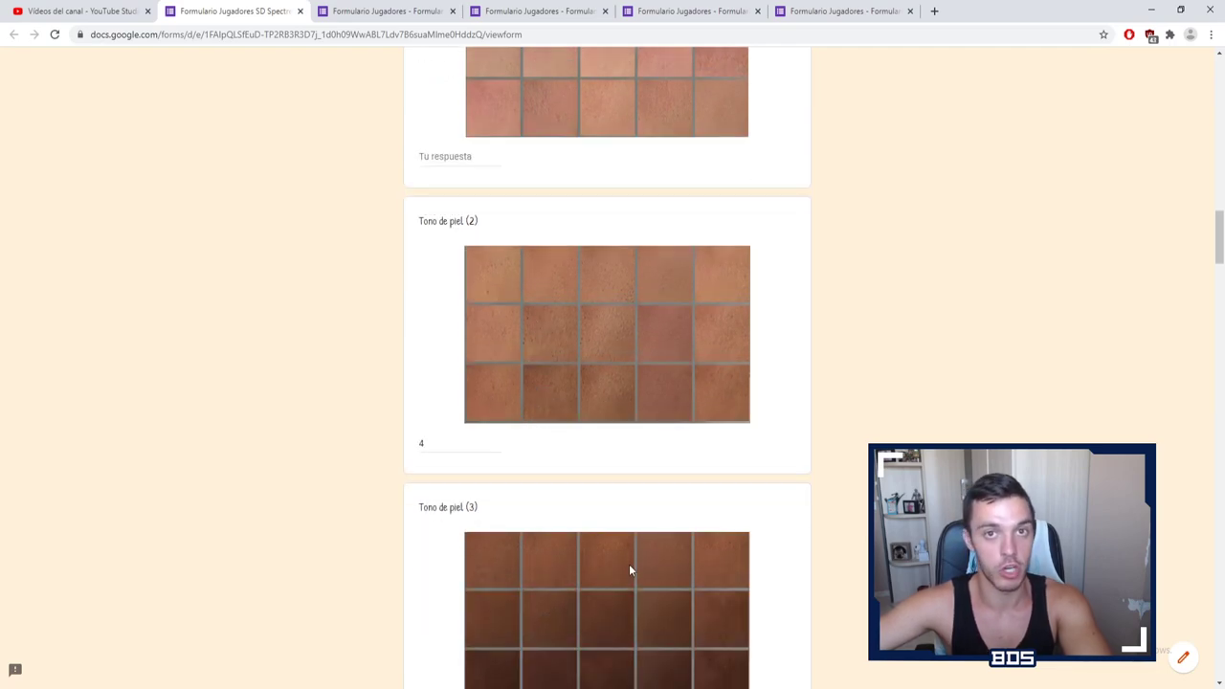
scroll(568, 169, up, 1)
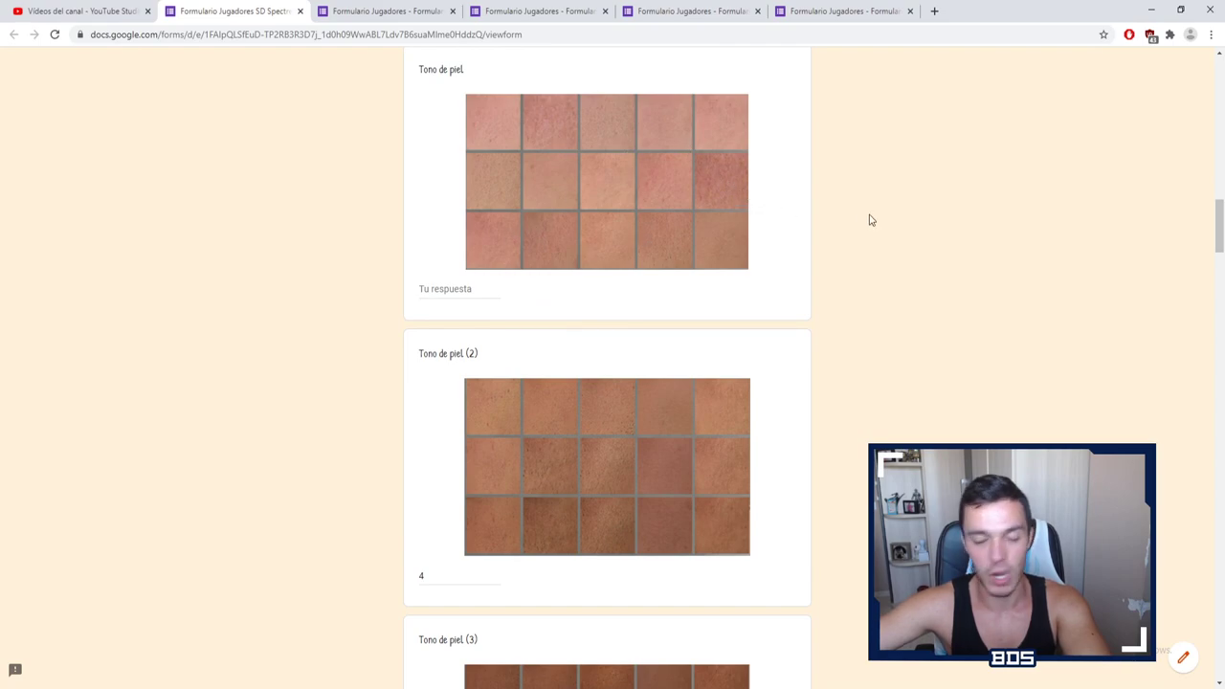
scroll(875, 258, down, 2)
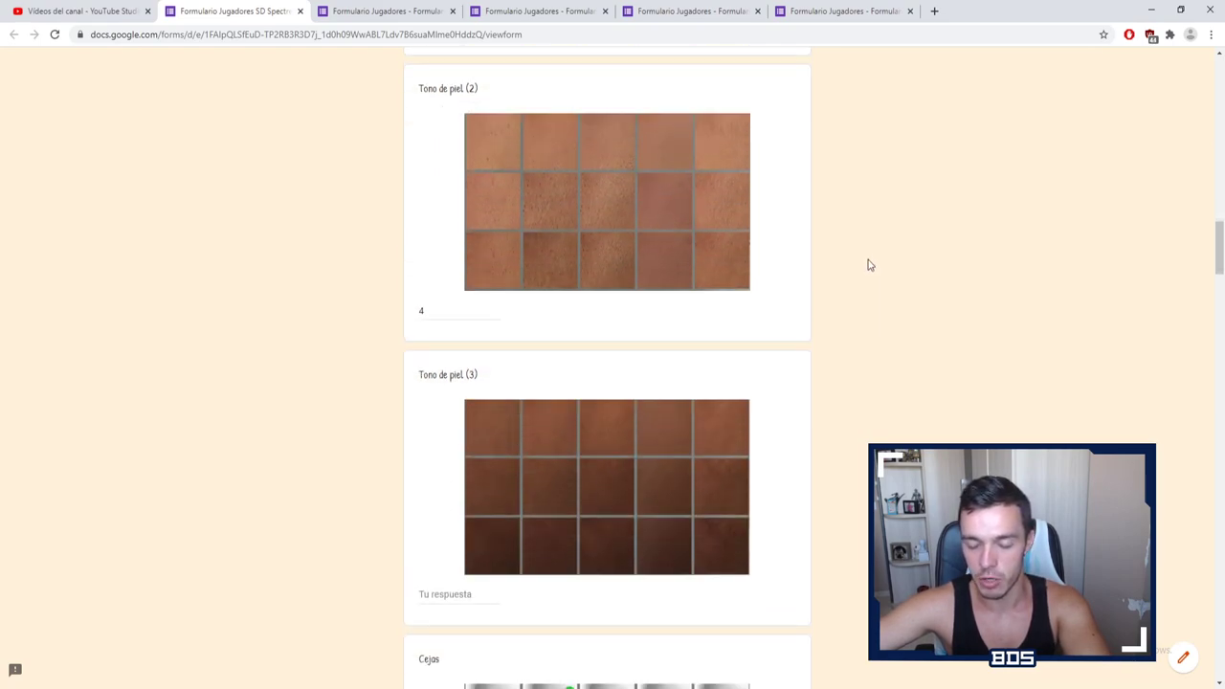
scroll(869, 268, down, 2)
scroll(869, 271, down, 2)
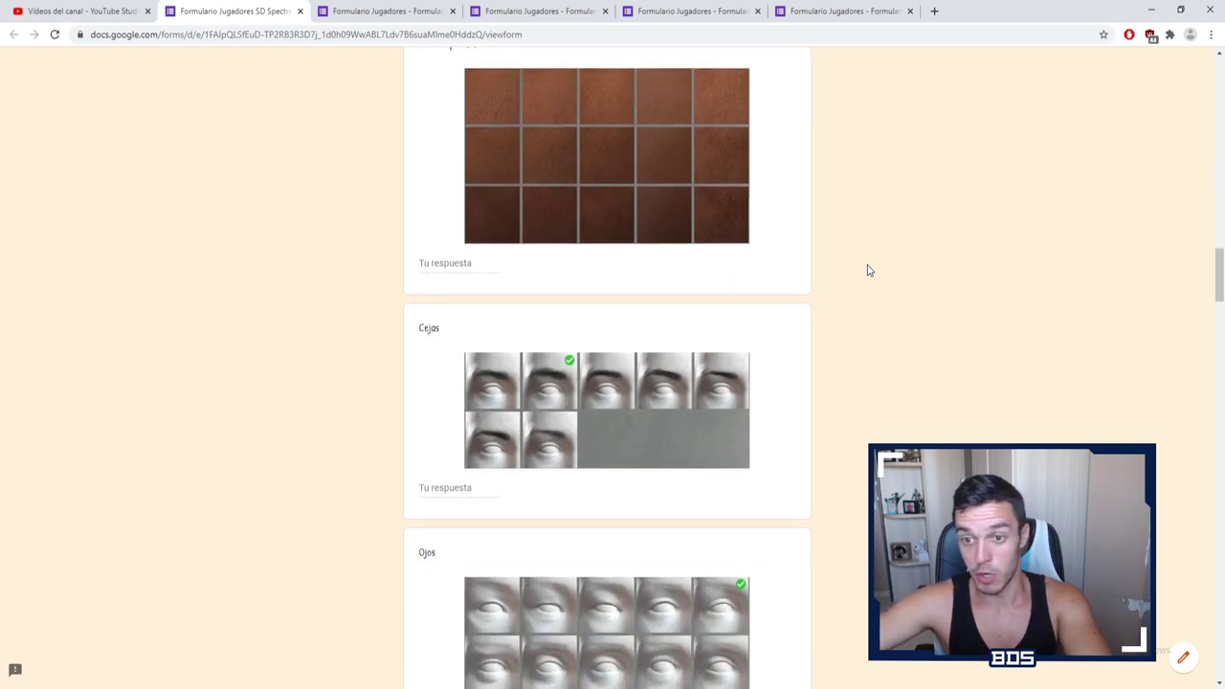
scroll(869, 271, down, 1)
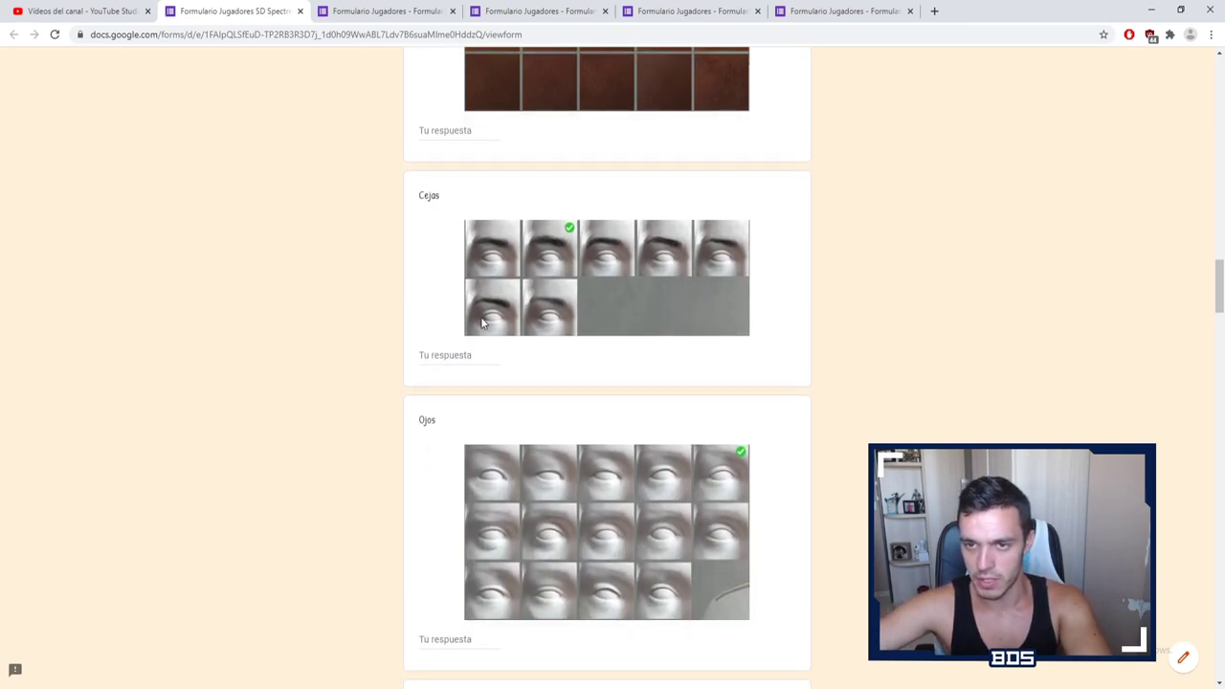
Step: Answer the Ojos and Nariz questions with 1
click(447, 356)
click(953, 321)
scroll(889, 323, down, 2)
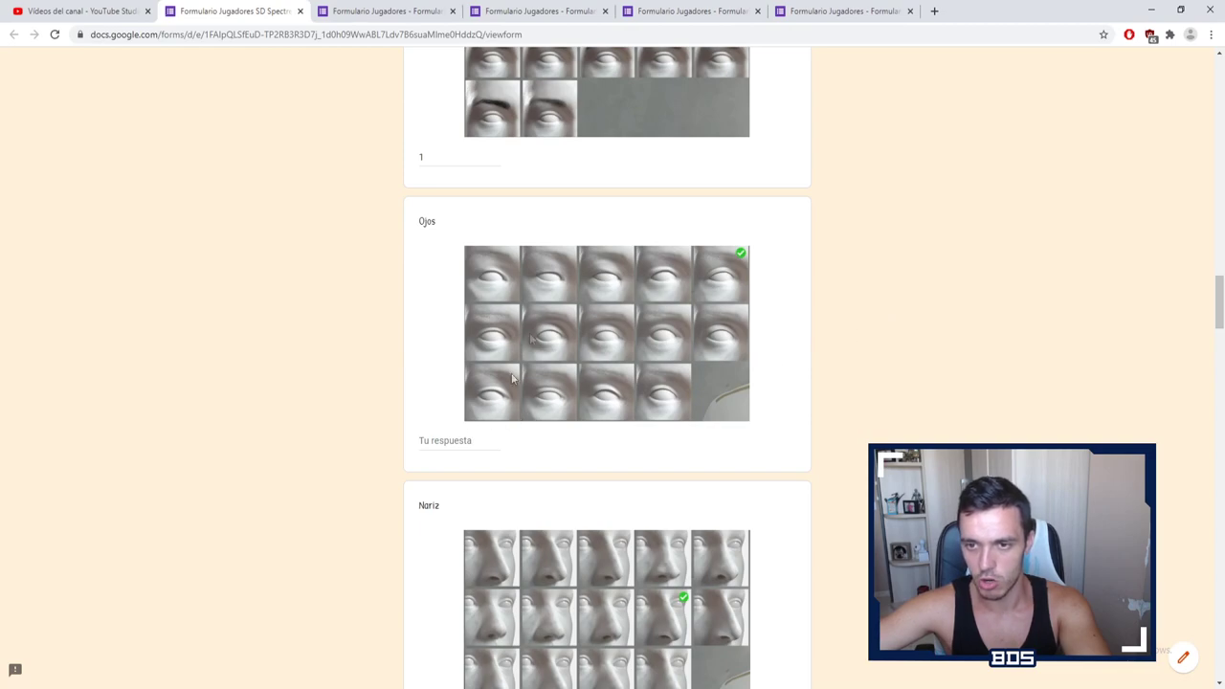
scroll(897, 361, down, 2)
click(499, 302)
text(1)
scroll(982, 252, down, 1)
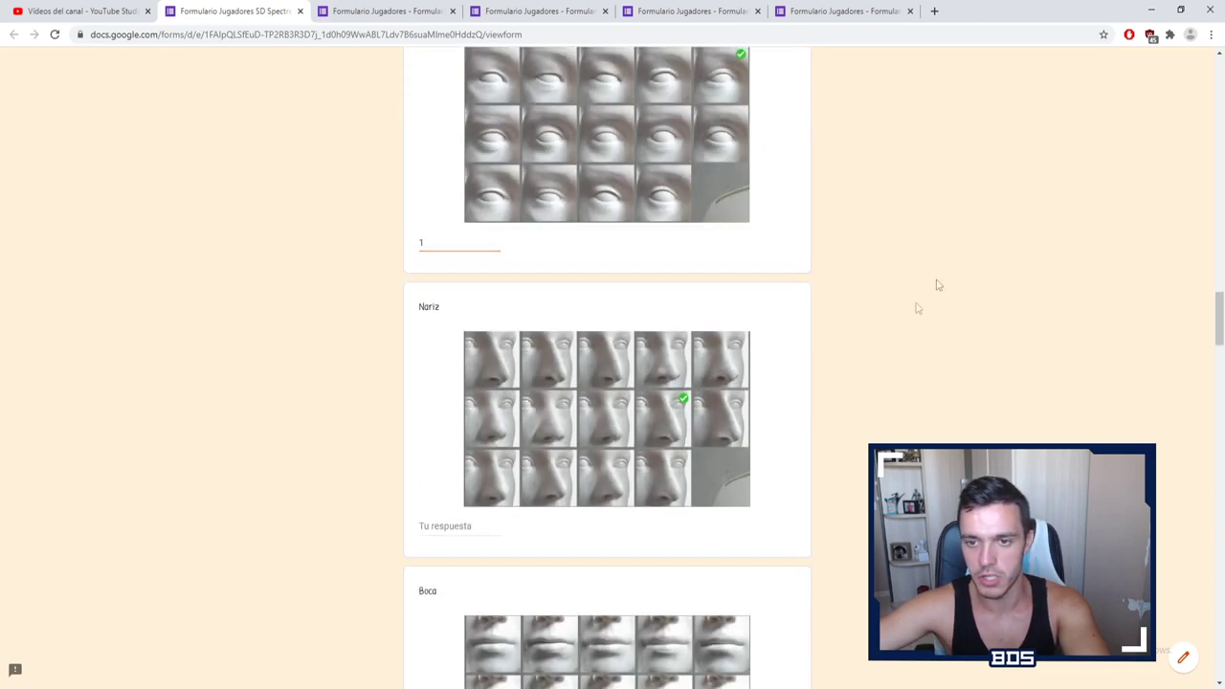
click(460, 525)
text(1)
scroll(889, 347, down, 3)
scroll(889, 348, up, 3)
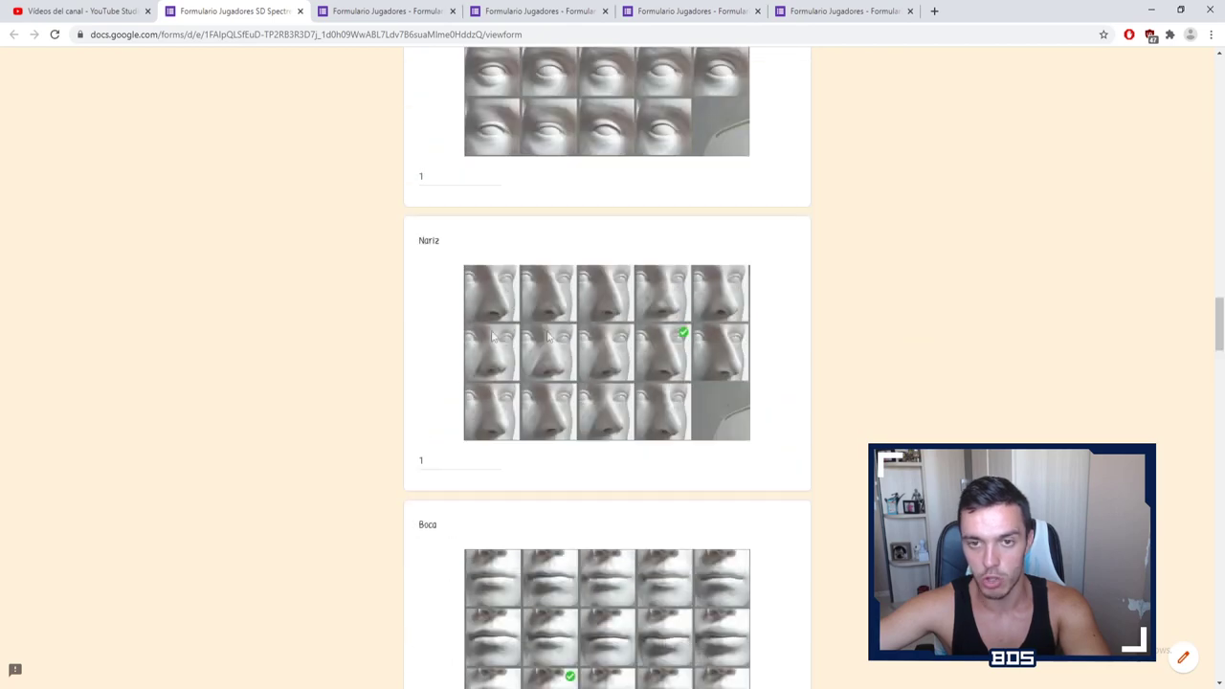
scroll(428, 325, up, 10)
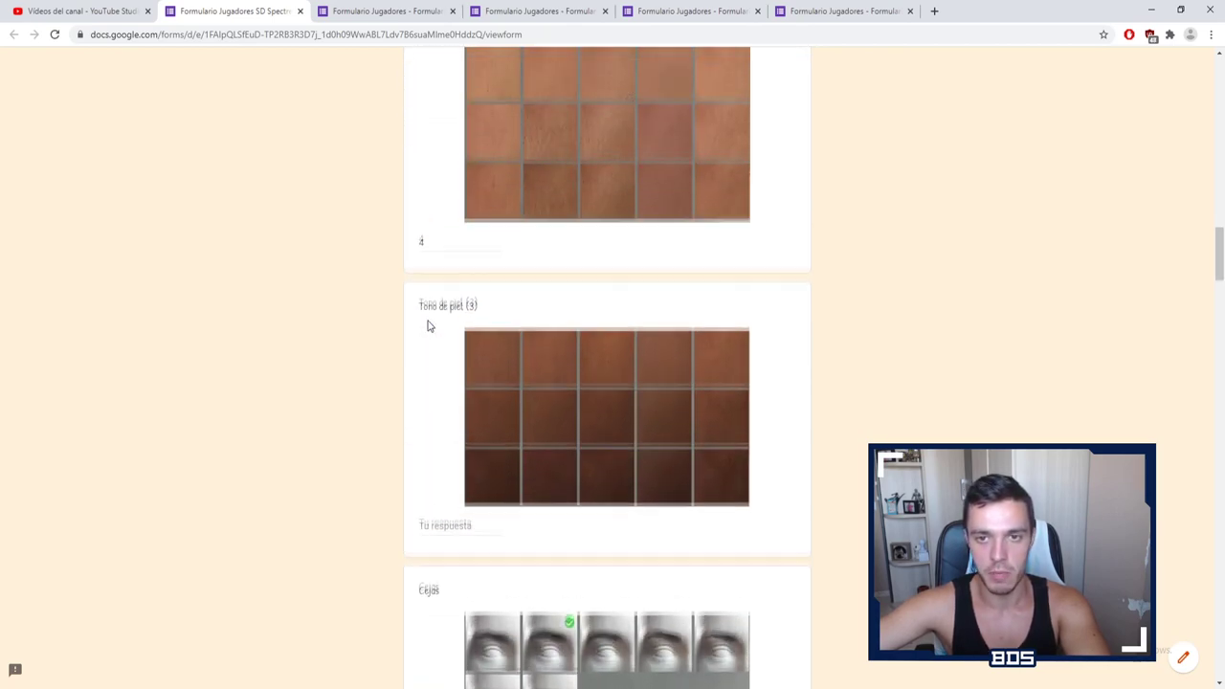
scroll(428, 326, up, 2)
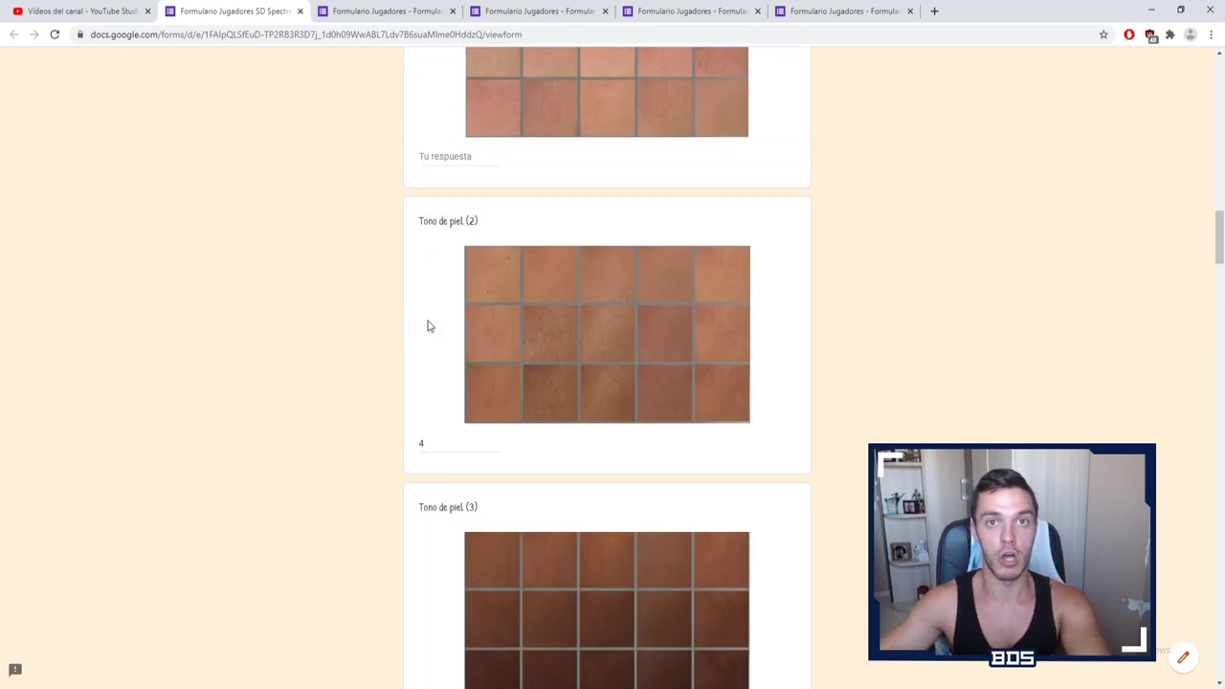
scroll(718, 409, down, 1)
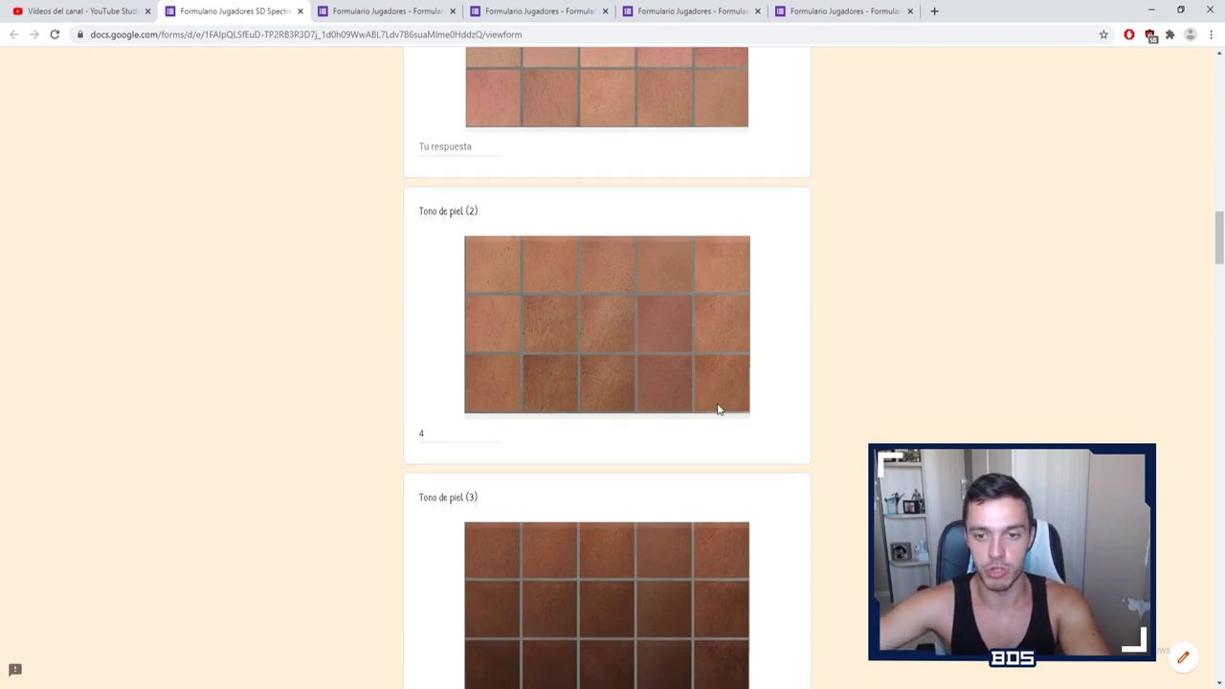
scroll(718, 410, down, 7)
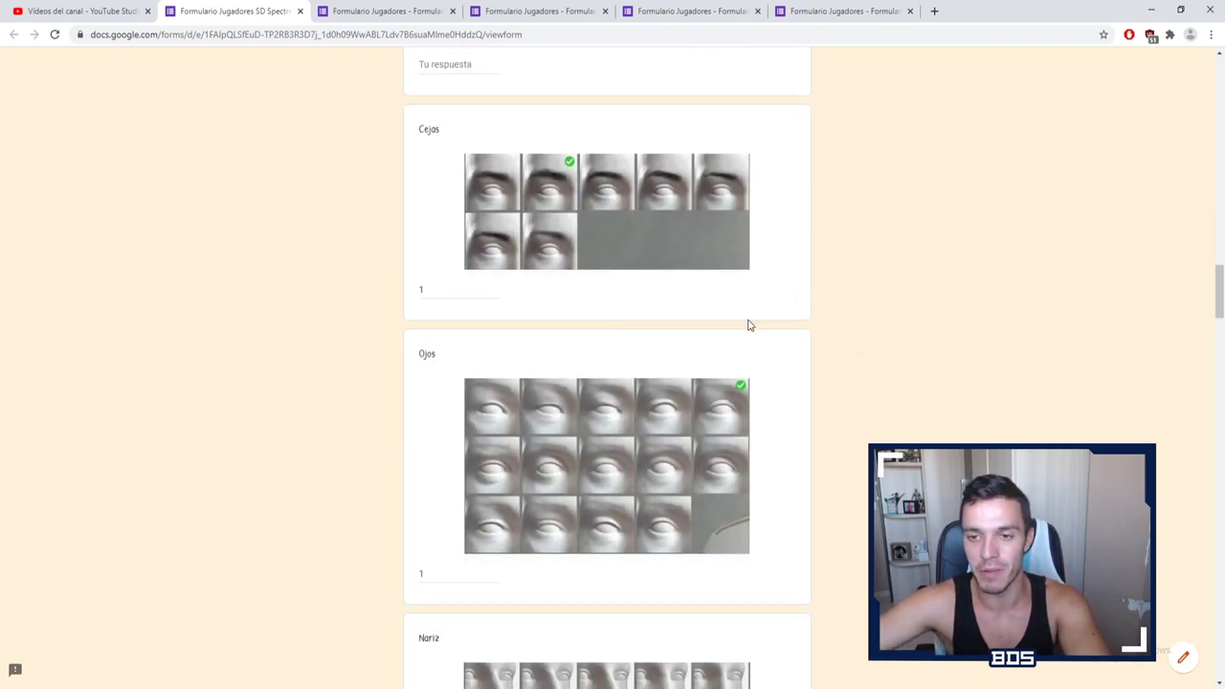
scroll(750, 326, down, 2)
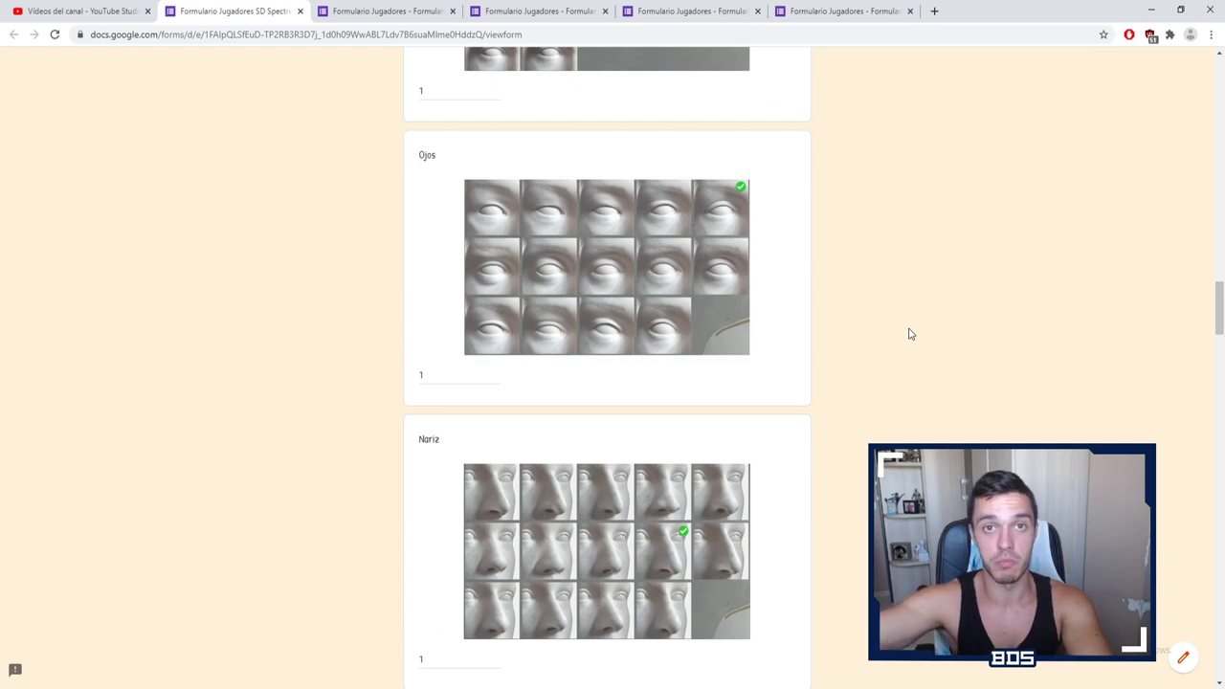
scroll(680, 359, down, 2)
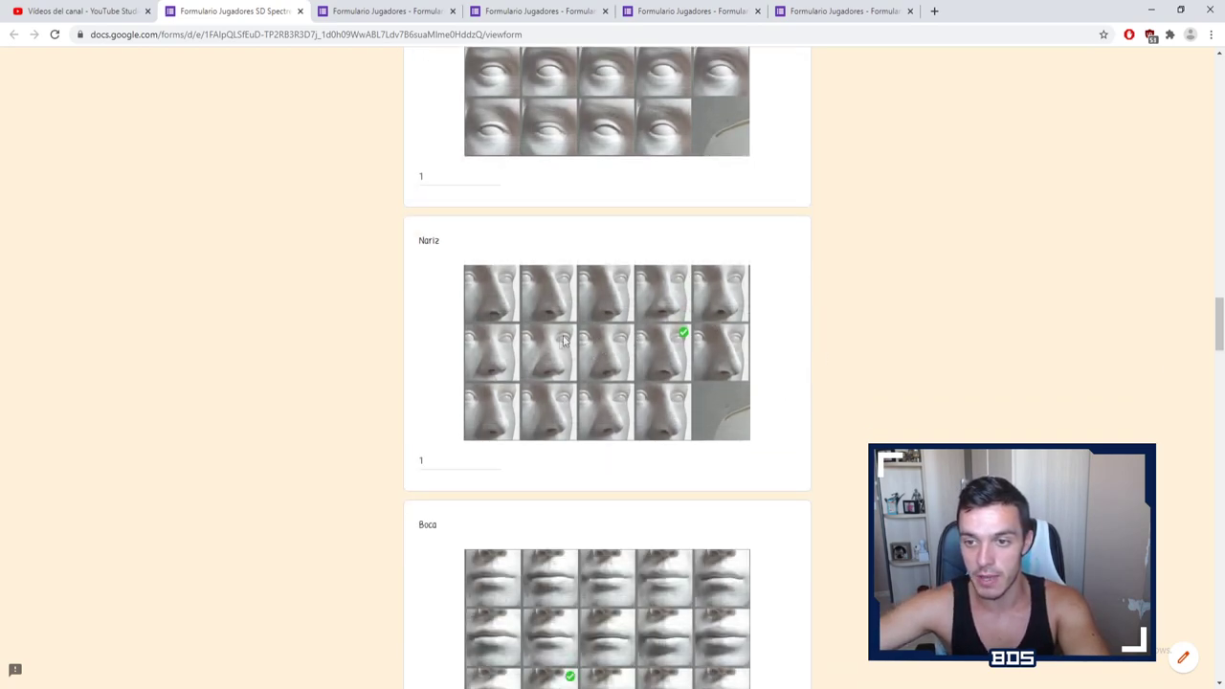
scroll(623, 271, up, 1)
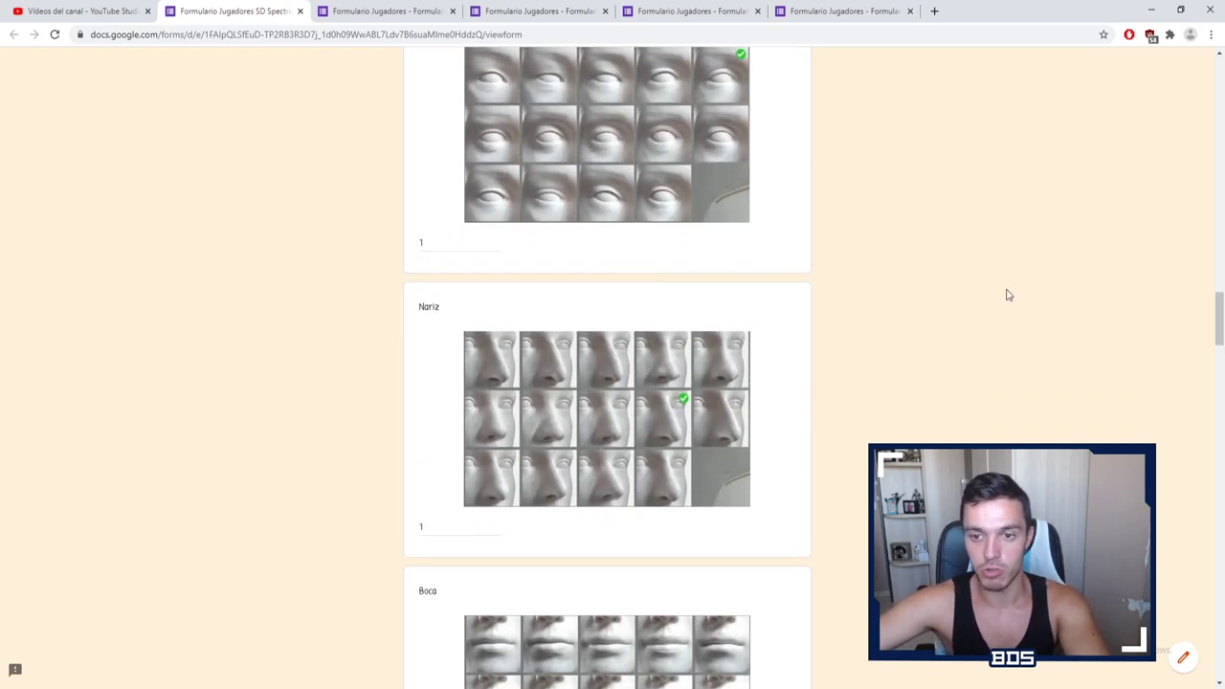
scroll(1000, 299, down, 3)
scroll(885, 327, down, 1)
Step: Answer Boca, Mejillas and Barbilla with 1, and Orejas with 2
click(453, 475)
text(1)
scroll(852, 363, down, 4)
click(422, 505)
text(1)
scroll(339, 453, down, 5)
click(432, 400)
text(1)
scroll(372, 385, down, 3)
click(448, 490)
text(2)
click(497, 375)
scroll(354, 392, down, 3)
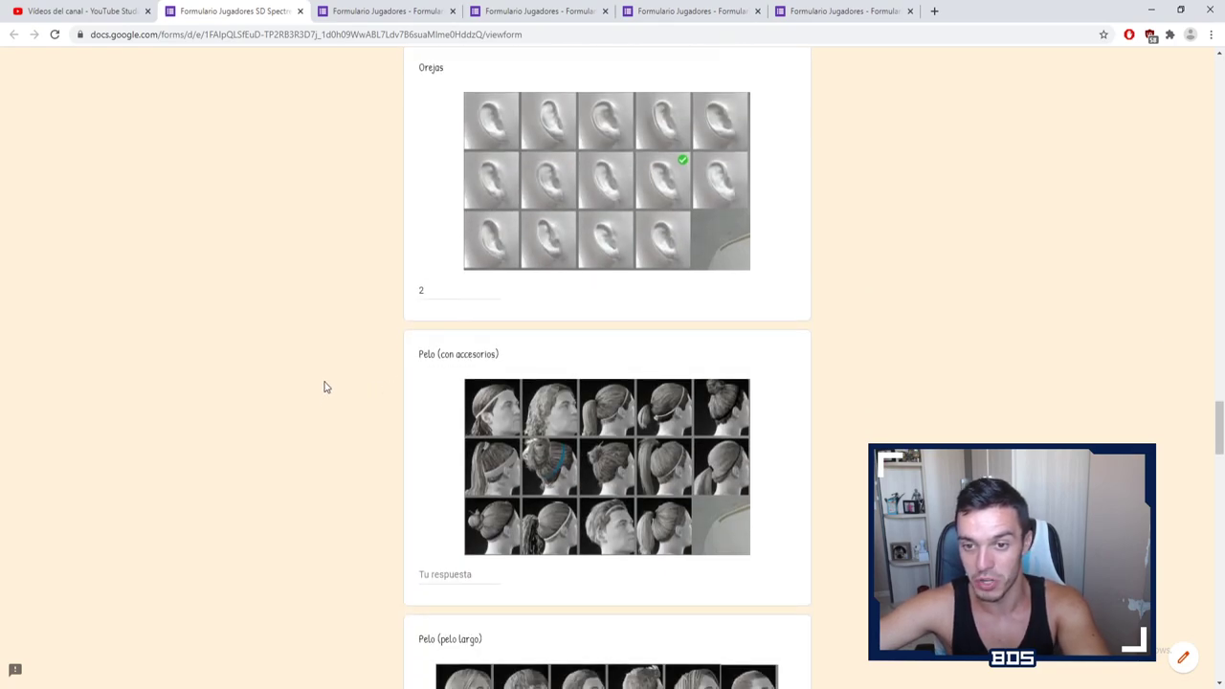
scroll(324, 387, down, 1)
scroll(791, 353, down, 3)
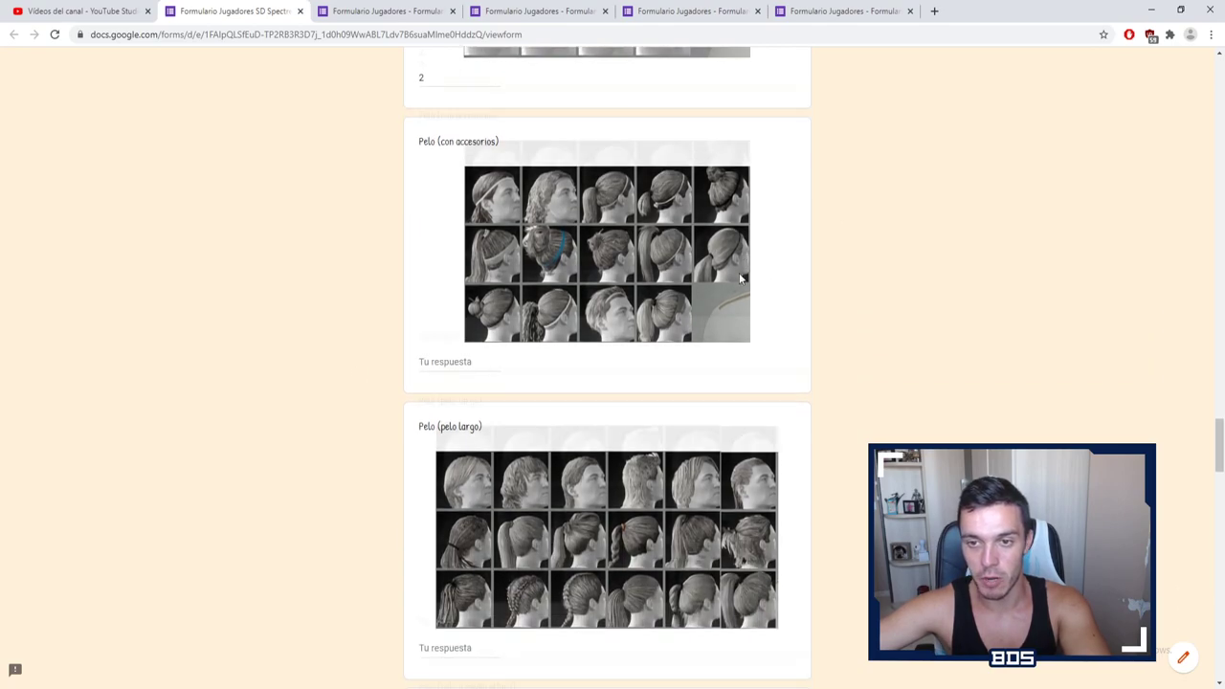
scroll(886, 309, down, 2)
scroll(886, 309, up, 2)
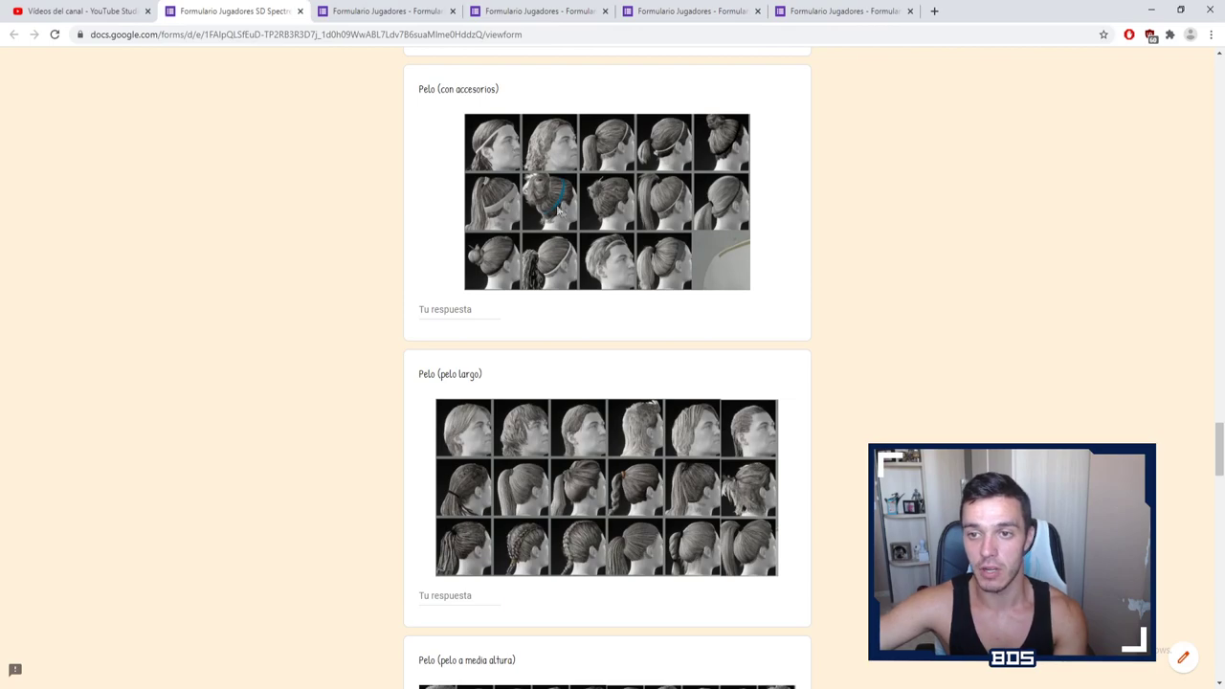
scroll(833, 271, down, 3)
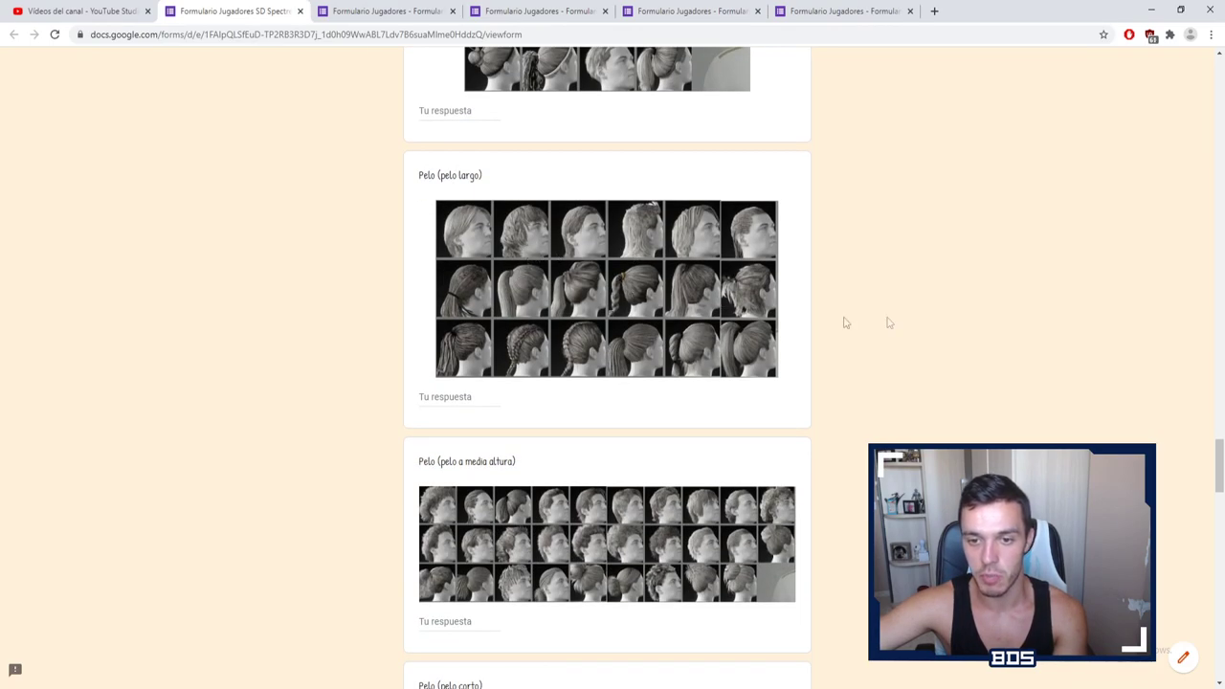
scroll(846, 322, down, 2)
scroll(890, 373, down, 2)
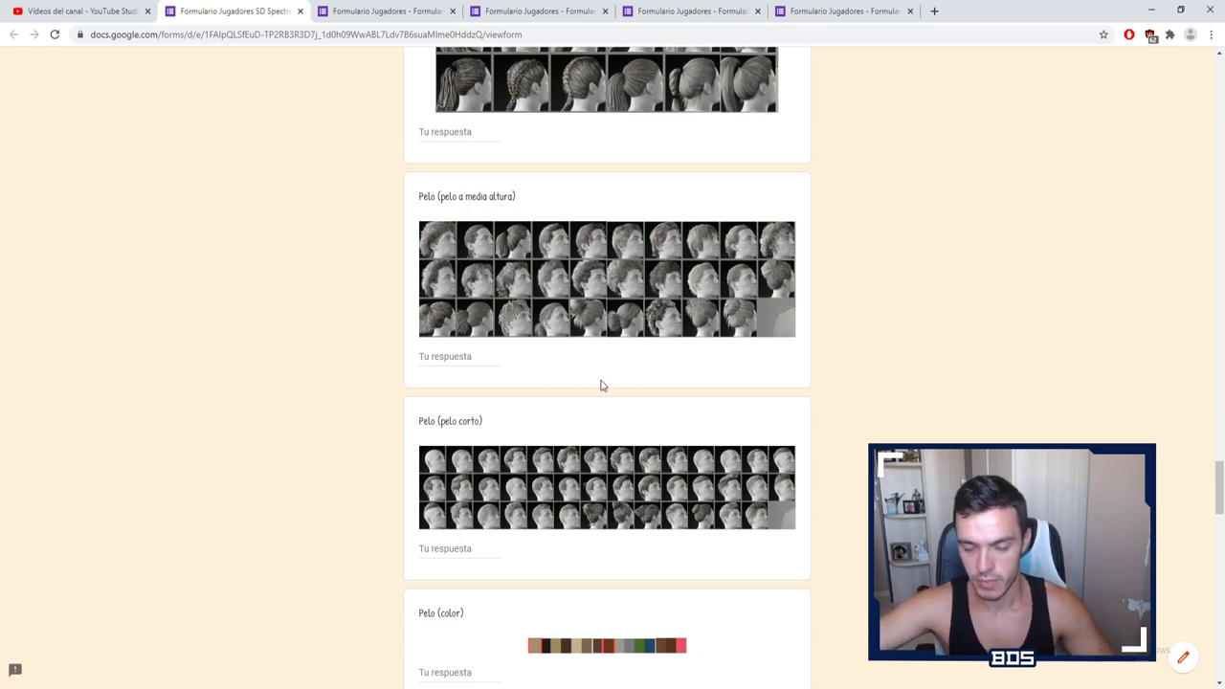
scroll(527, 356, up, 2)
scroll(527, 356, up, 3)
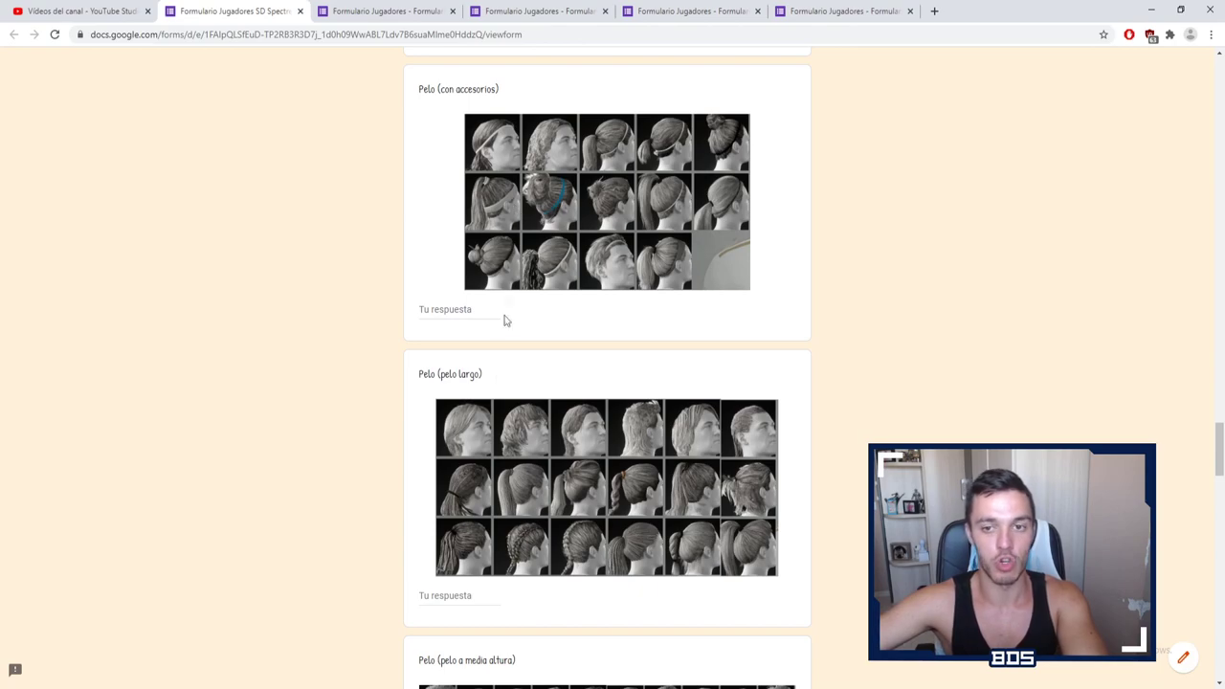
scroll(503, 320, down, 3)
scroll(574, 421, down, 1)
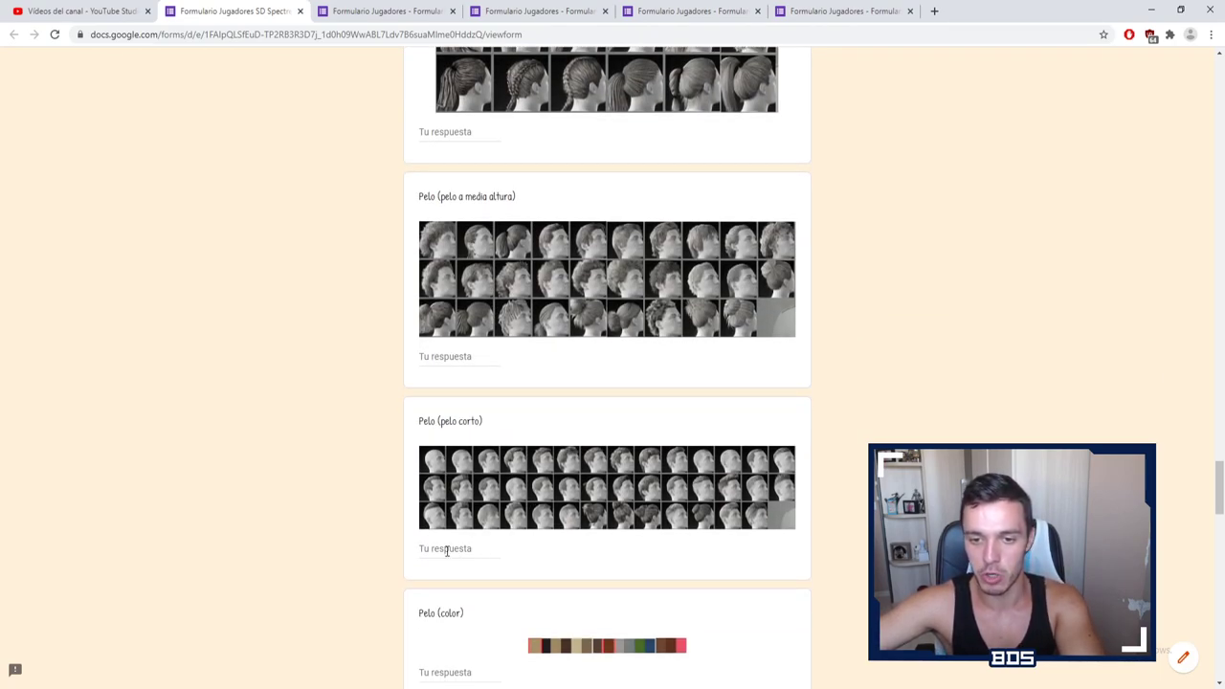
scroll(498, 479, up, 1)
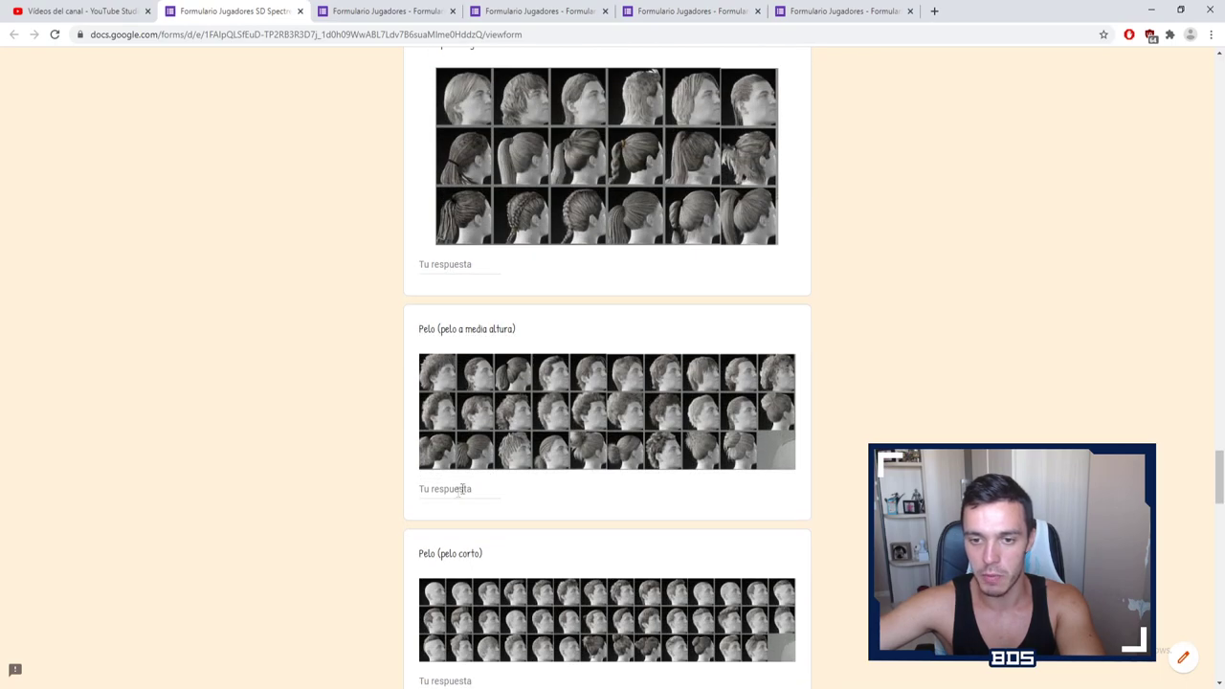
scroll(848, 421, down, 2)
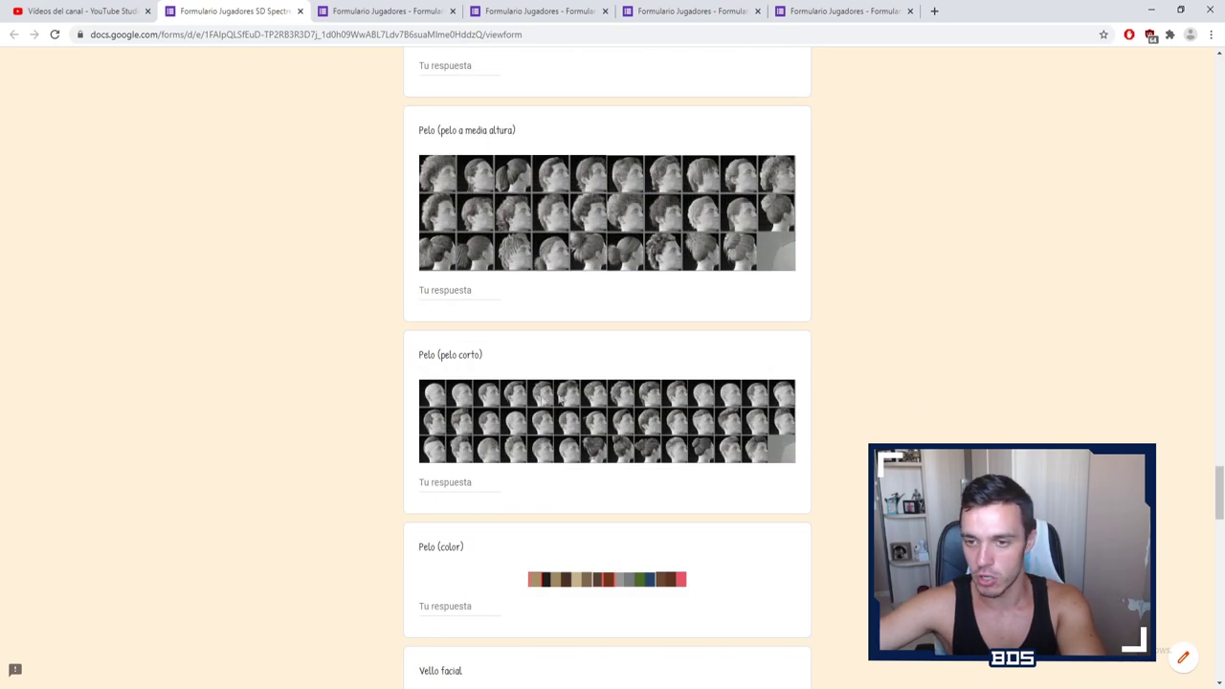
click(448, 481)
scroll(842, 392, down, 1)
click(631, 376)
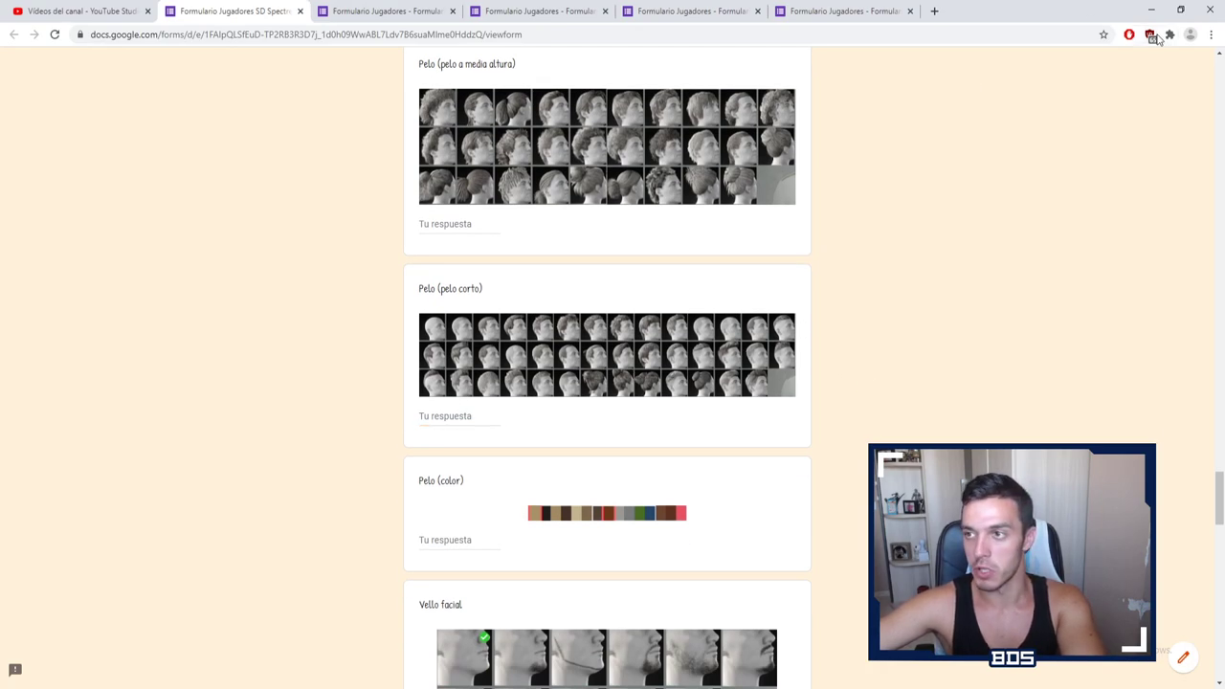
click(1210, 35)
Step: Zoom the page in and answer Pelo (pelo corto) with 15
click(1177, 157)
click(1177, 158)
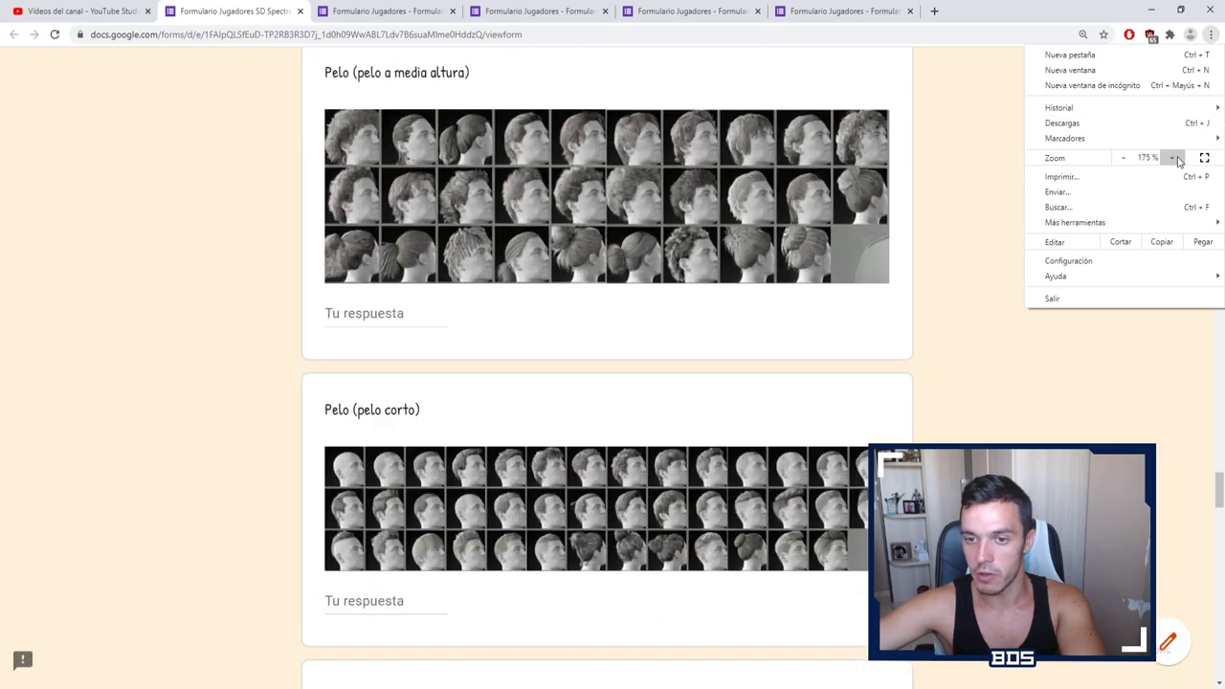
click(1177, 158)
click(1041, 415)
scroll(985, 421, down, 3)
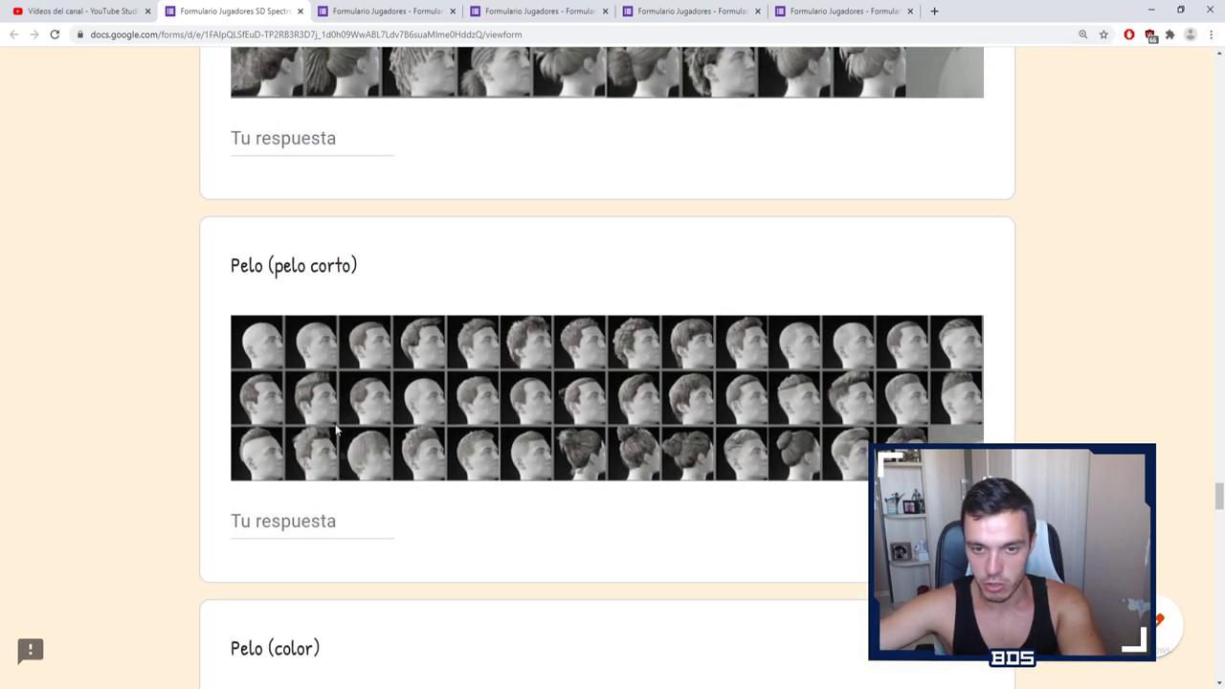
click(287, 523)
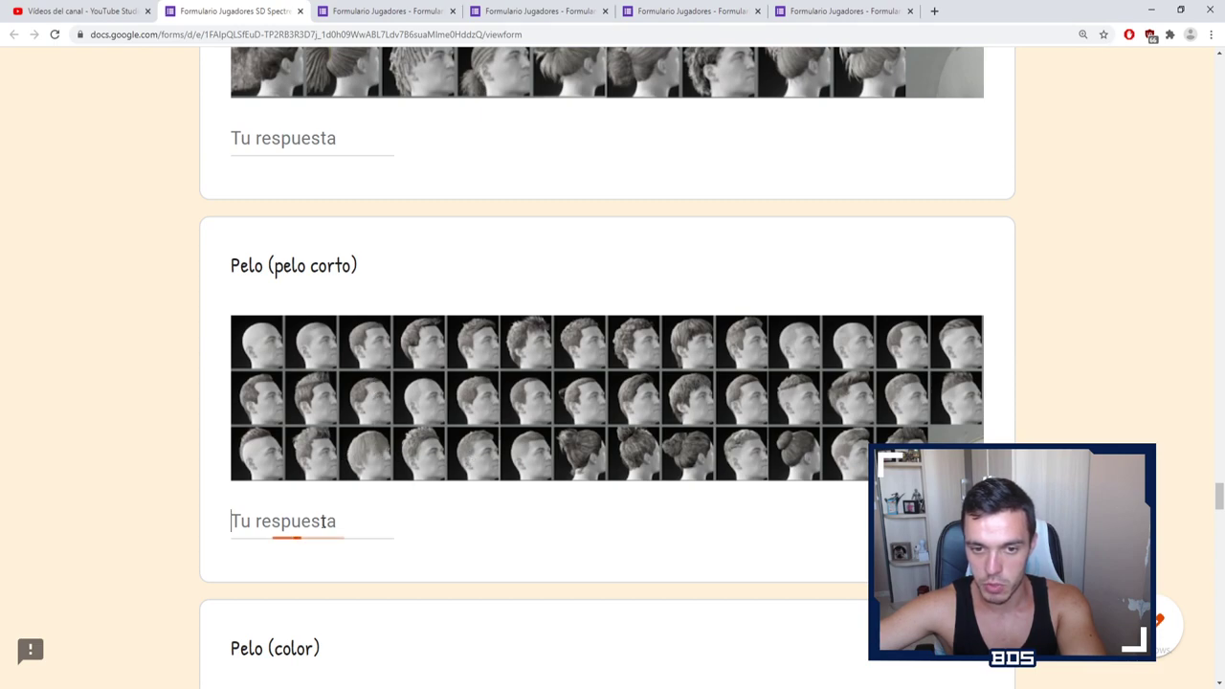
text(15)
click(271, 336)
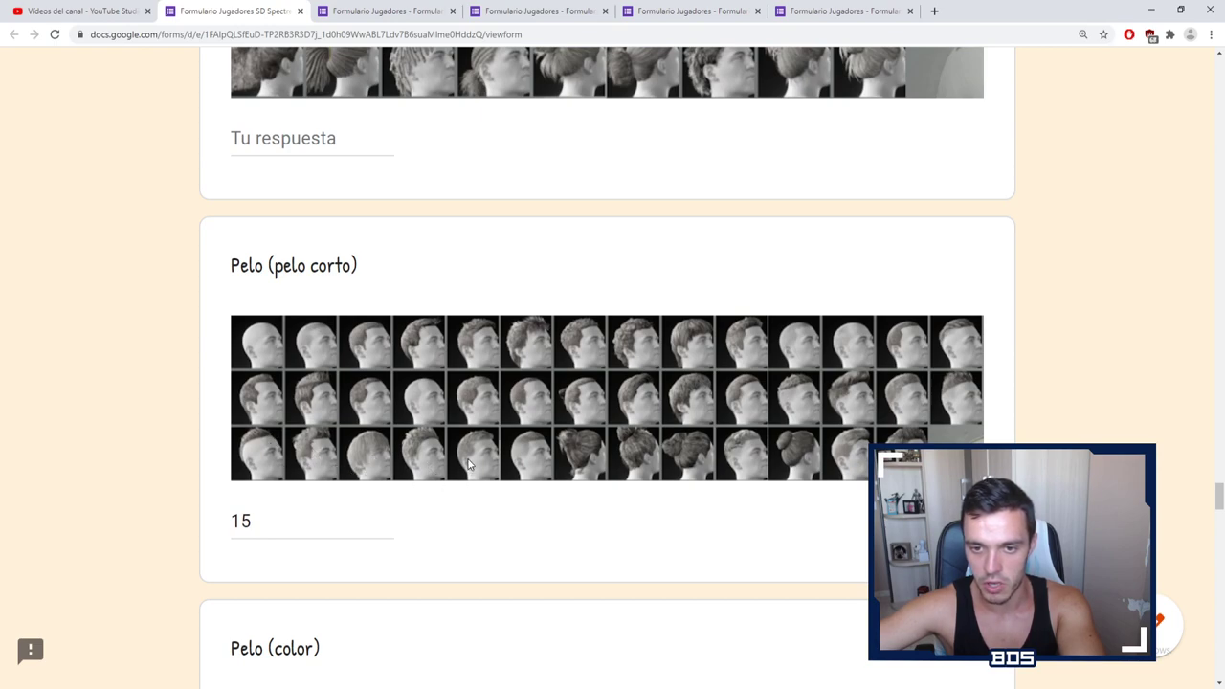
Step: Return the browser zoom to 100%
click(1211, 35)
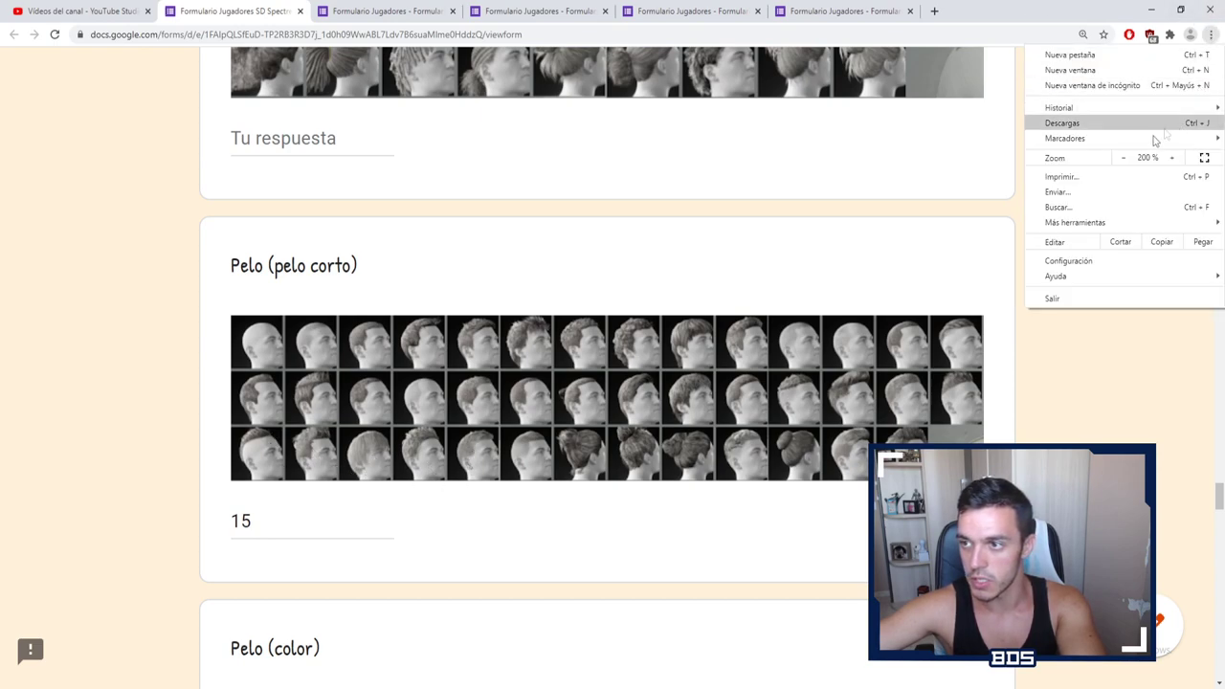
click(1126, 157)
click(1125, 157)
click(1058, 192)
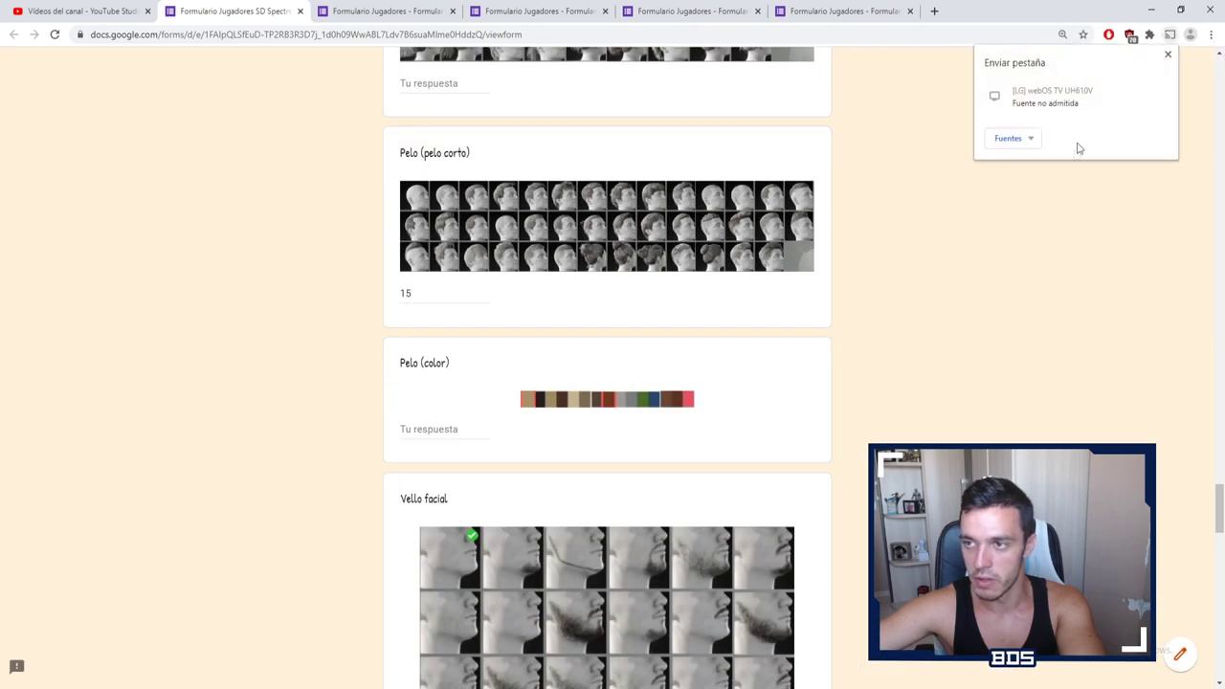
click(1210, 35)
click(1126, 157)
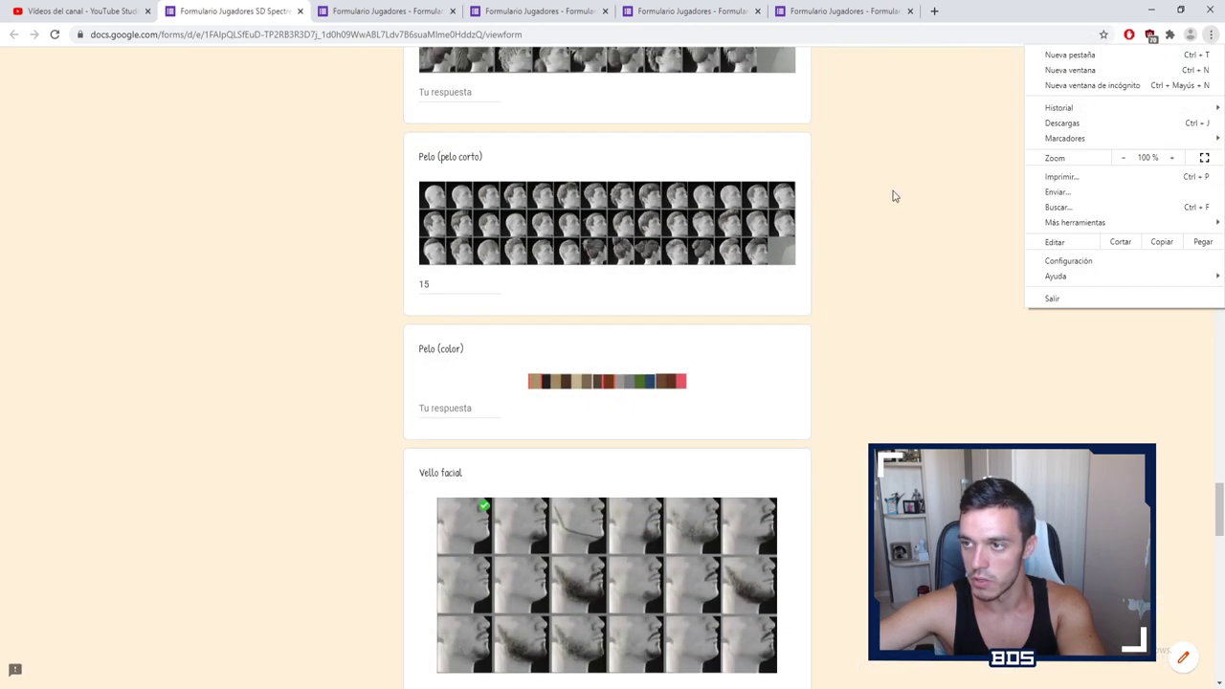
click(891, 194)
scroll(622, 238, down, 1)
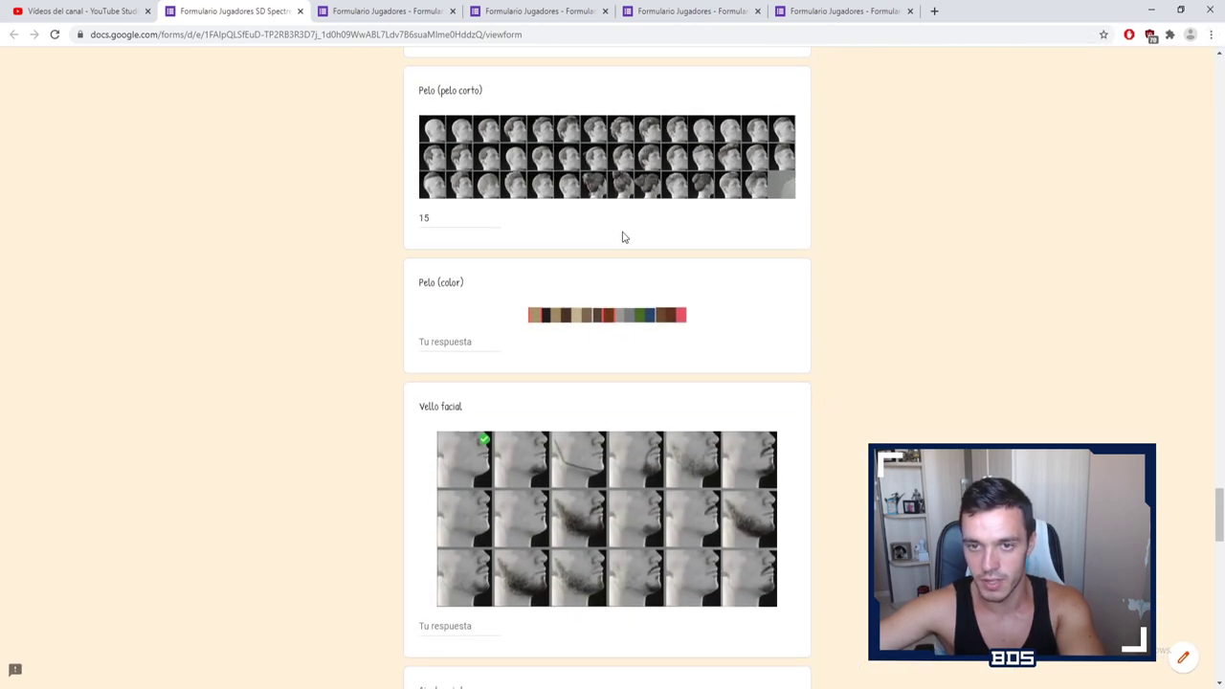
Step: Enter 2 as the Pelo (color) answer
click(449, 344)
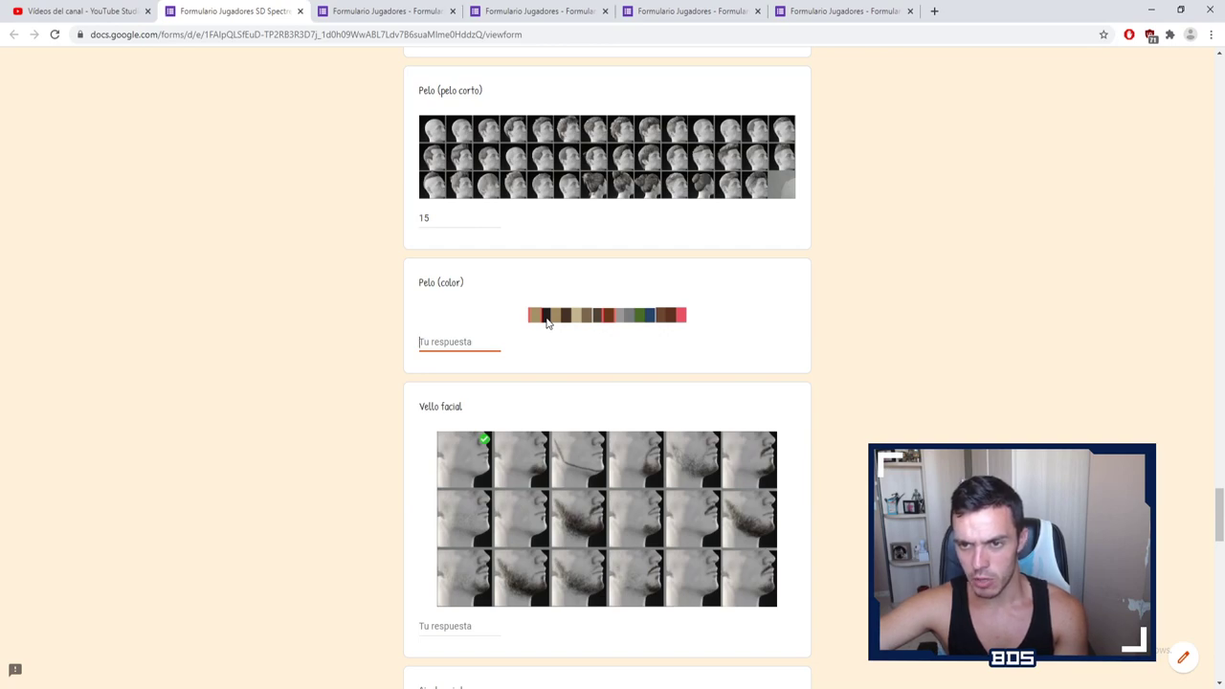
text(2)
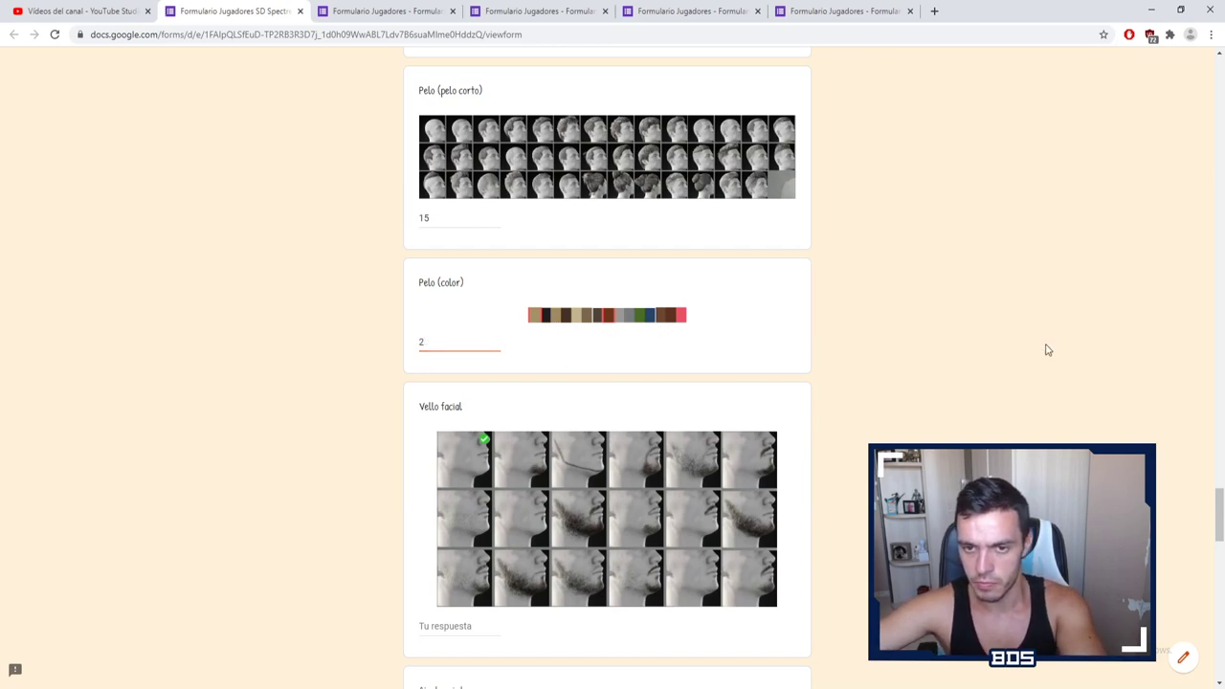
click(1047, 350)
scroll(840, 344, down, 3)
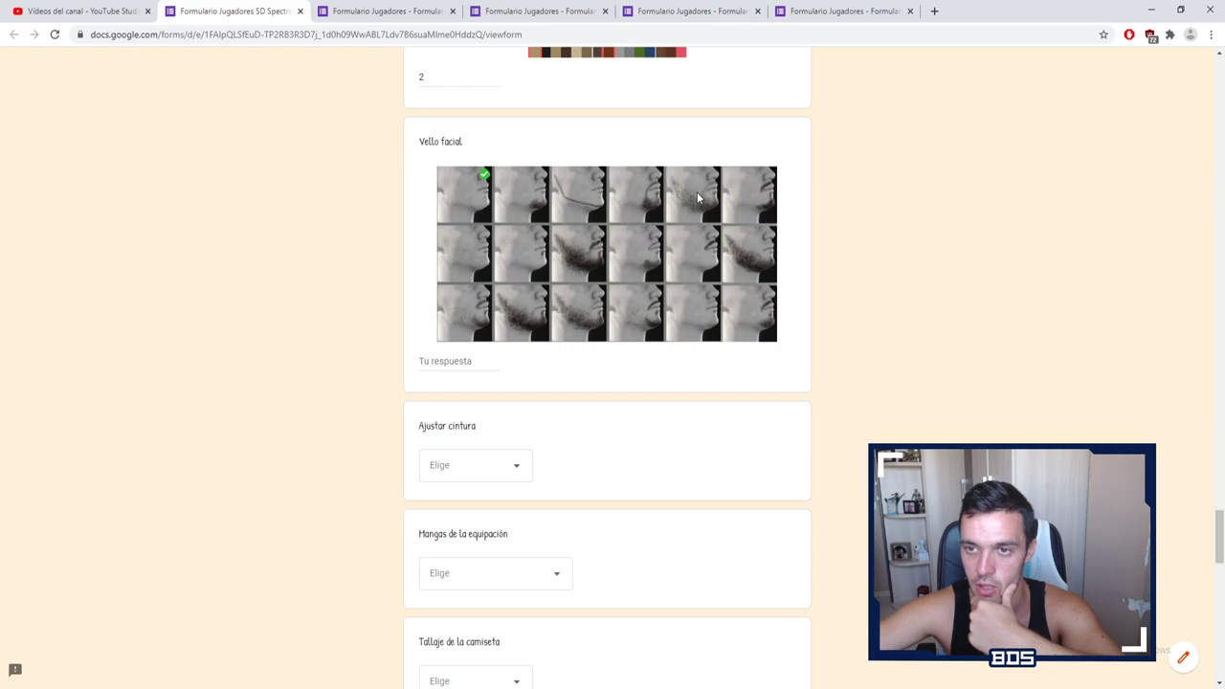
Step: Answer the Vello facial question with 13
click(446, 360)
text(13)
click(894, 293)
scroll(894, 292, down, 2)
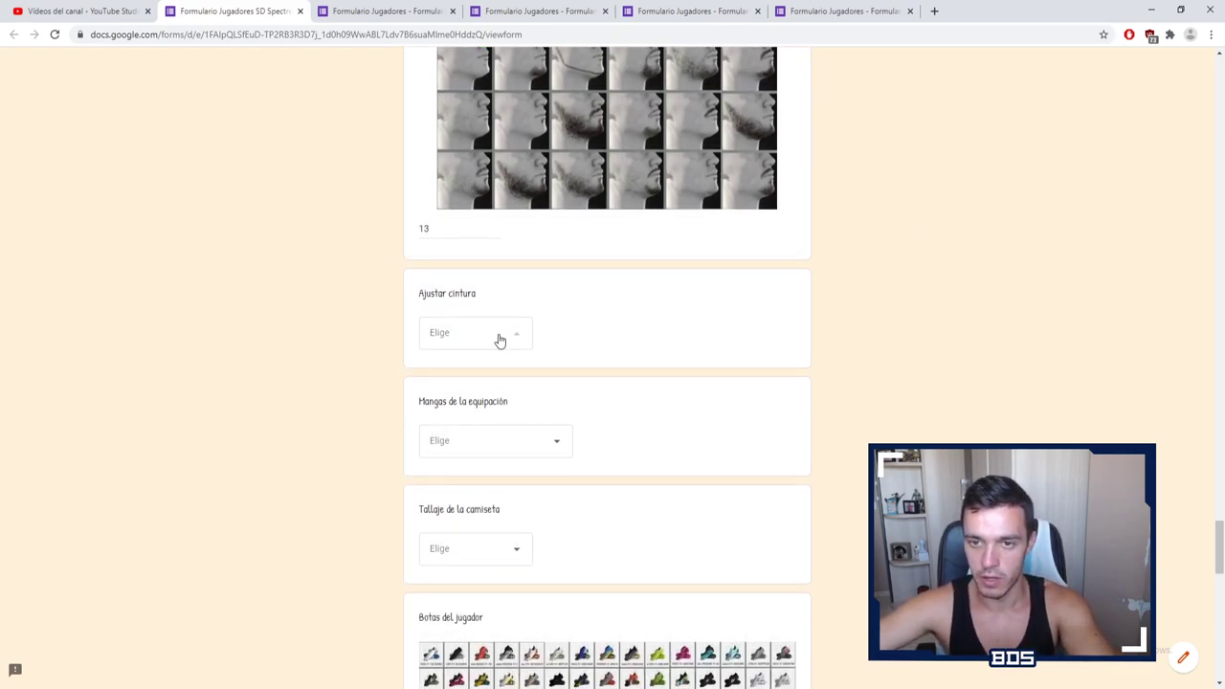
Step: Set waist fit to Suelta, kit sleeves to Corta and shirt sizing to Ceñida
click(497, 335)
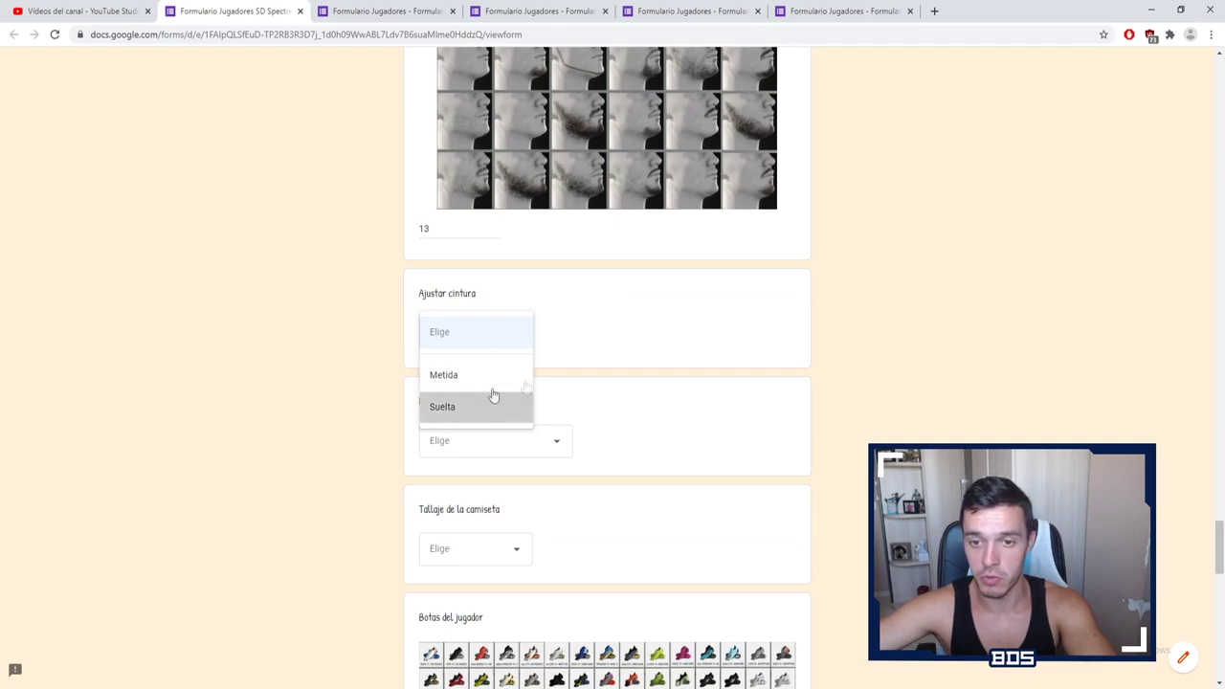
click(470, 406)
scroll(659, 336, down, 2)
click(533, 308)
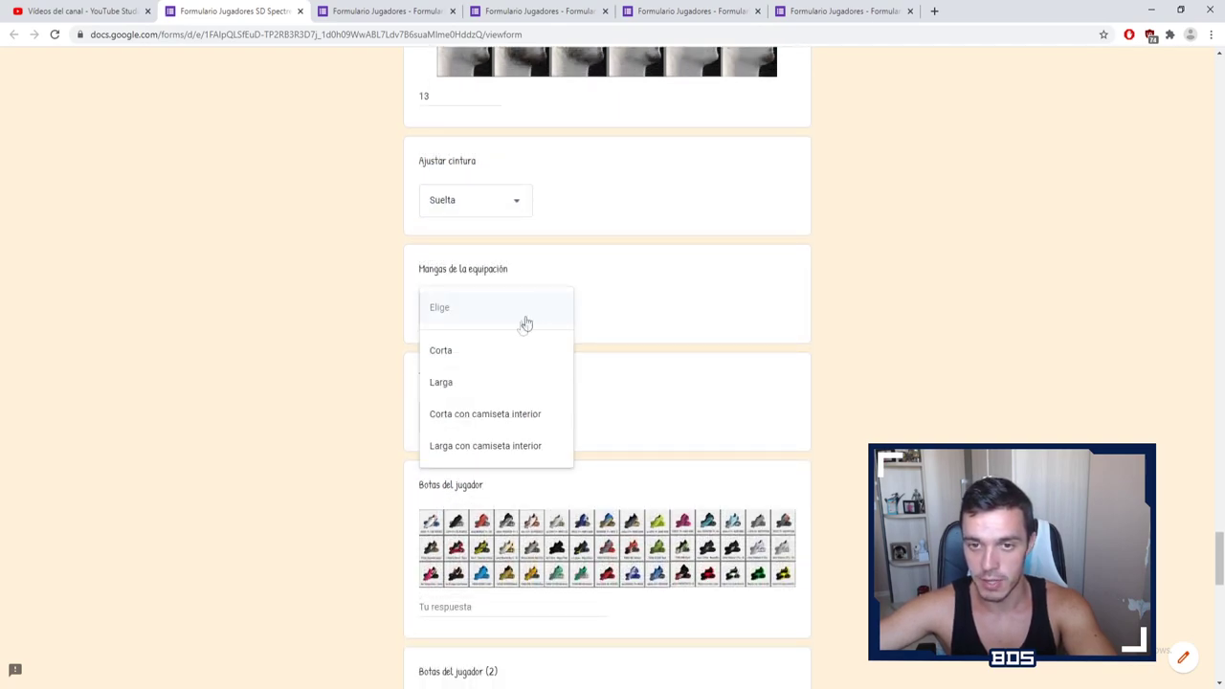
click(573, 351)
scroll(588, 336, down, 2)
click(519, 302)
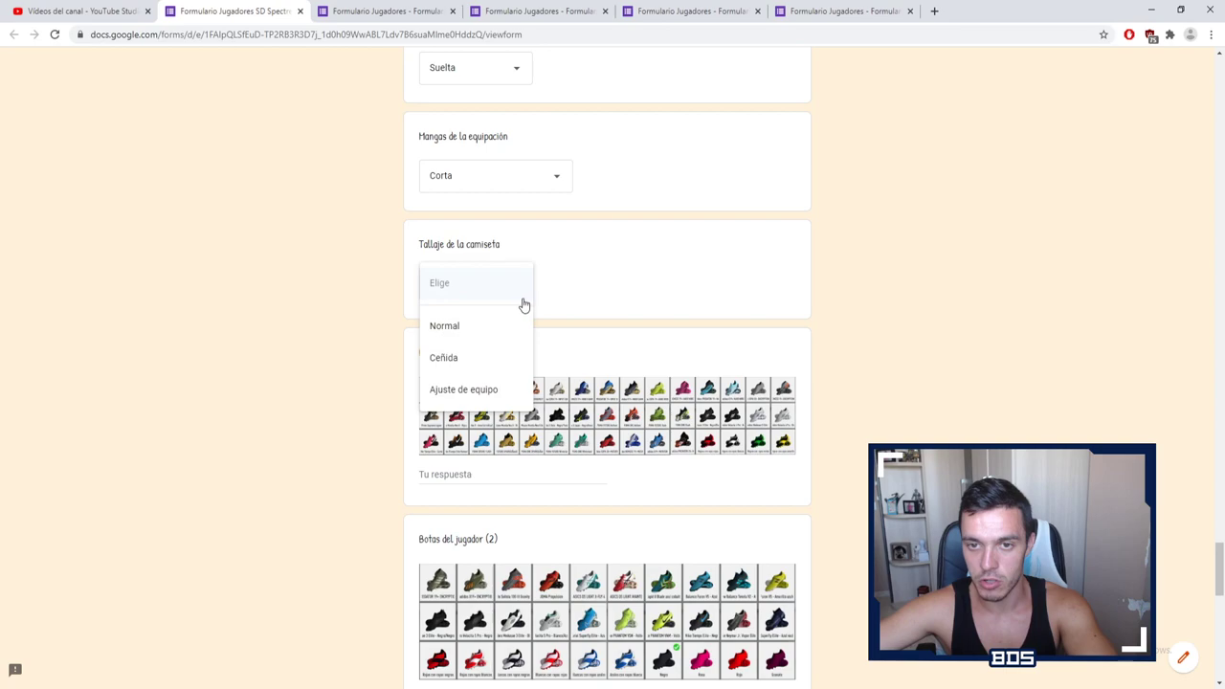
click(489, 358)
scroll(851, 313, down, 4)
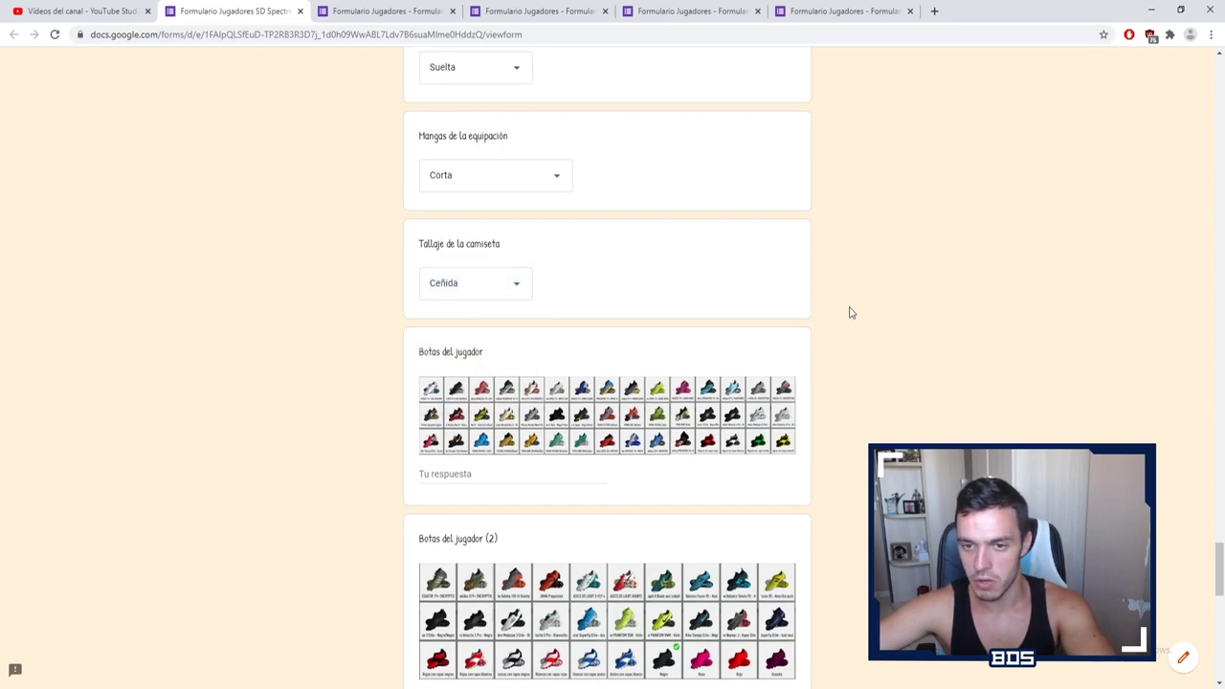
scroll(851, 313, up, 2)
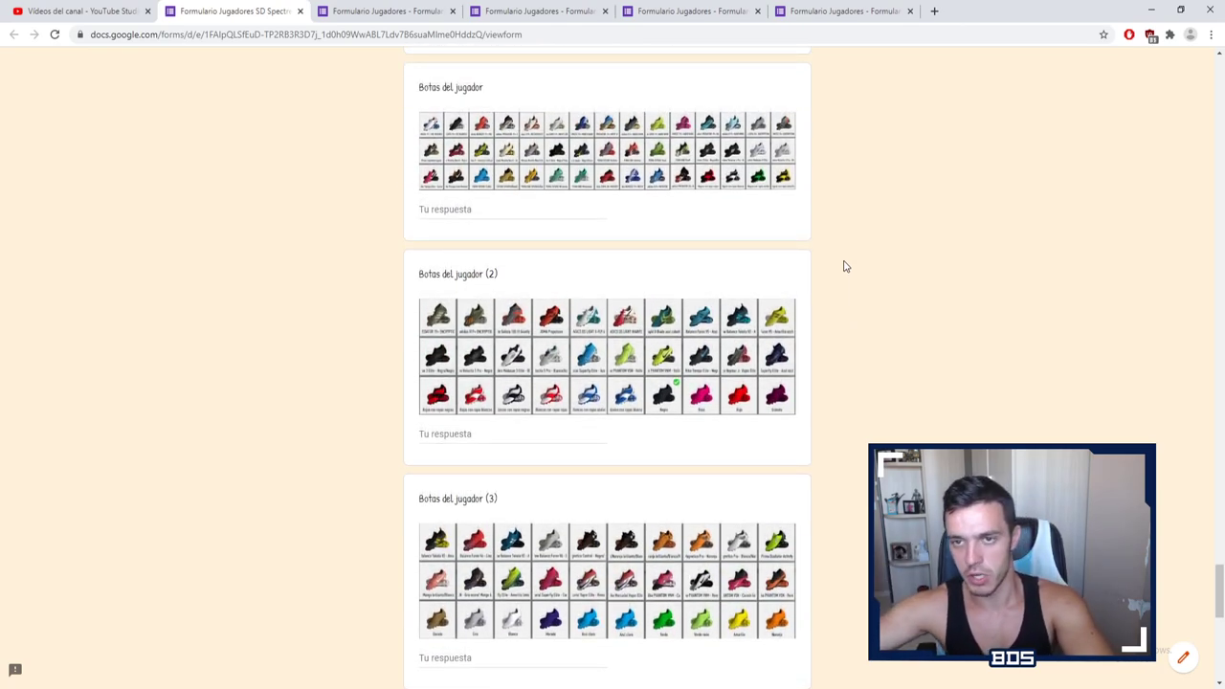
Step: Enter 43 in the Botas del jugador field and look over the nearby answers
click(552, 206)
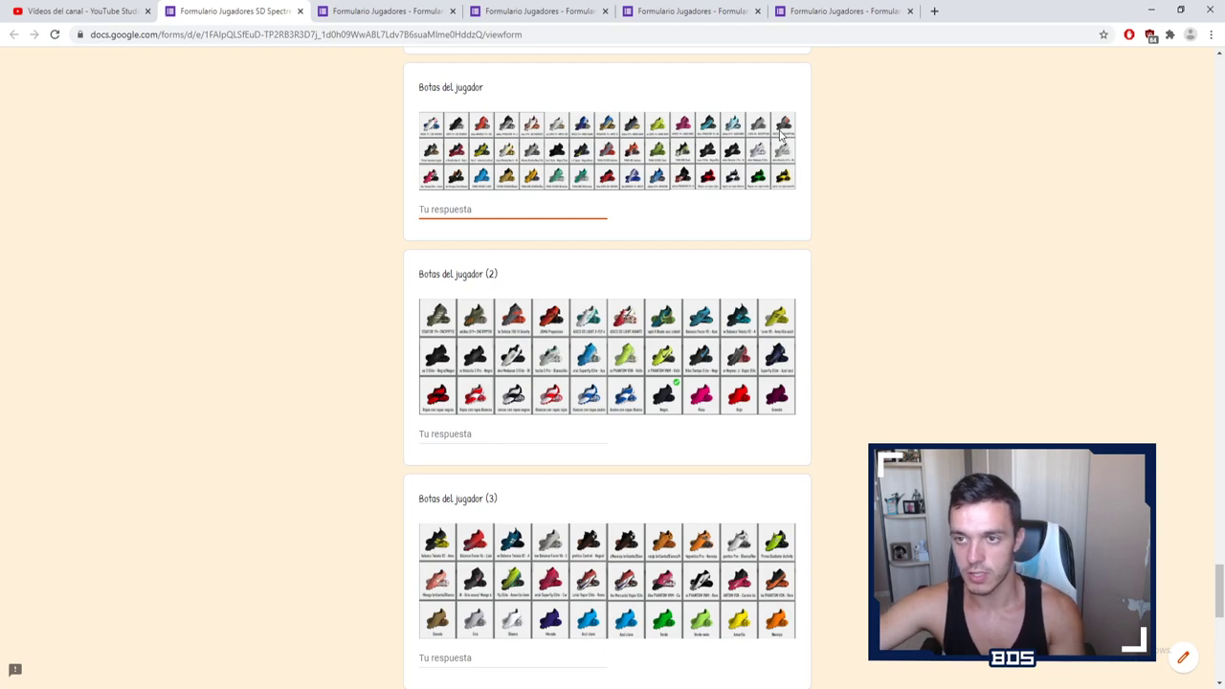
text(43)
click(921, 193)
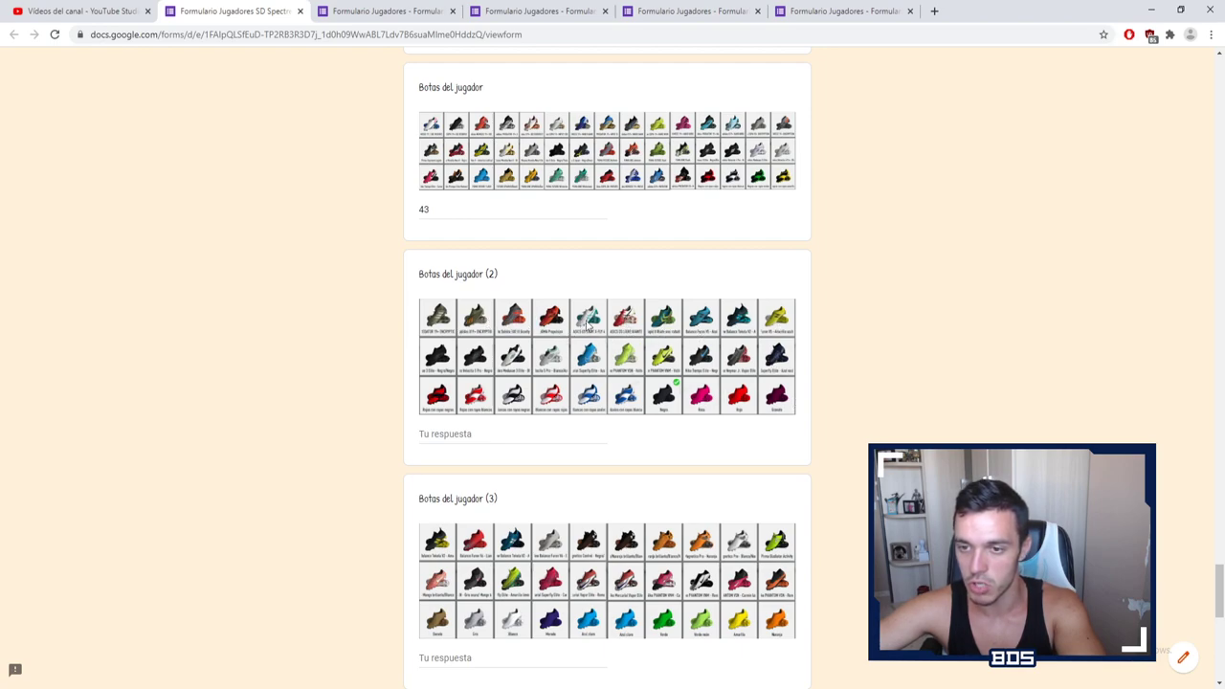
scroll(858, 419, down, 1)
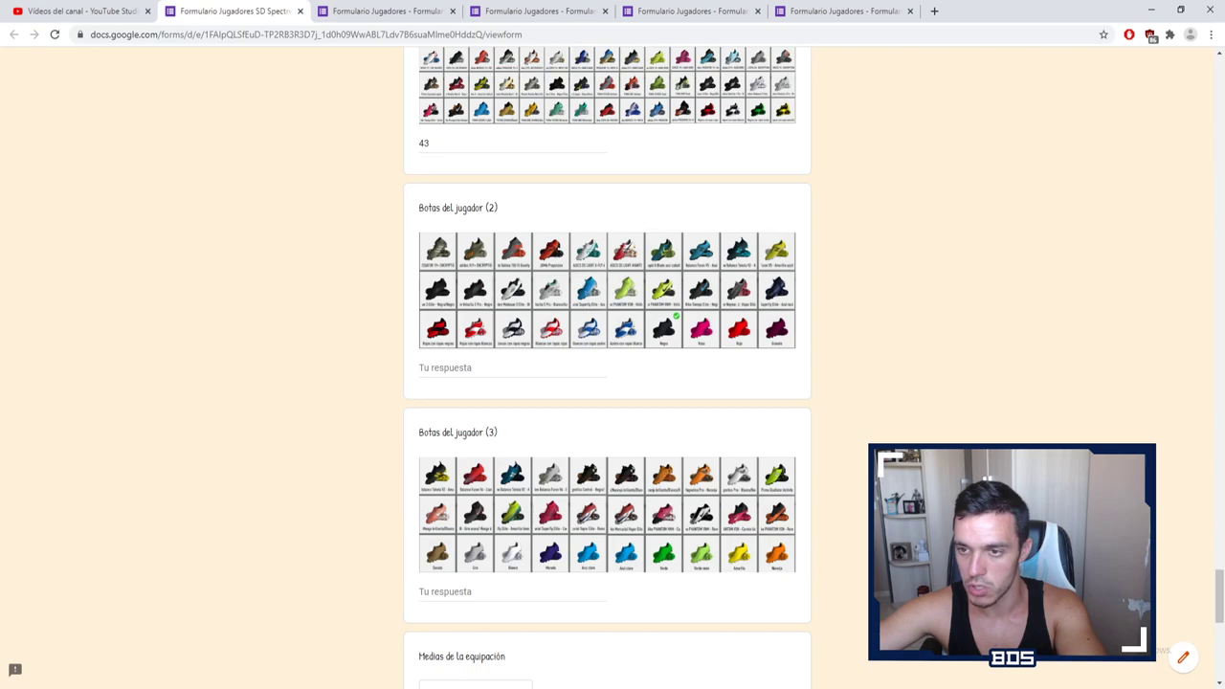
scroll(866, 553, down, 2)
scroll(866, 553, up, 1)
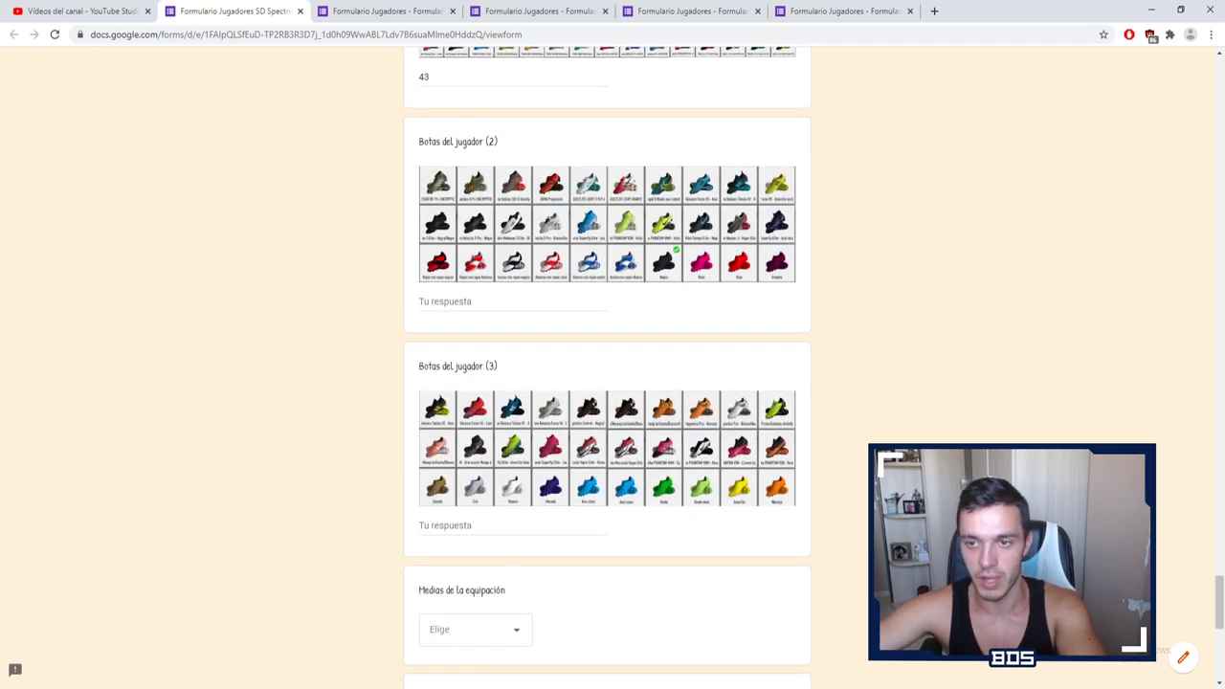
scroll(607, 364, up, 1)
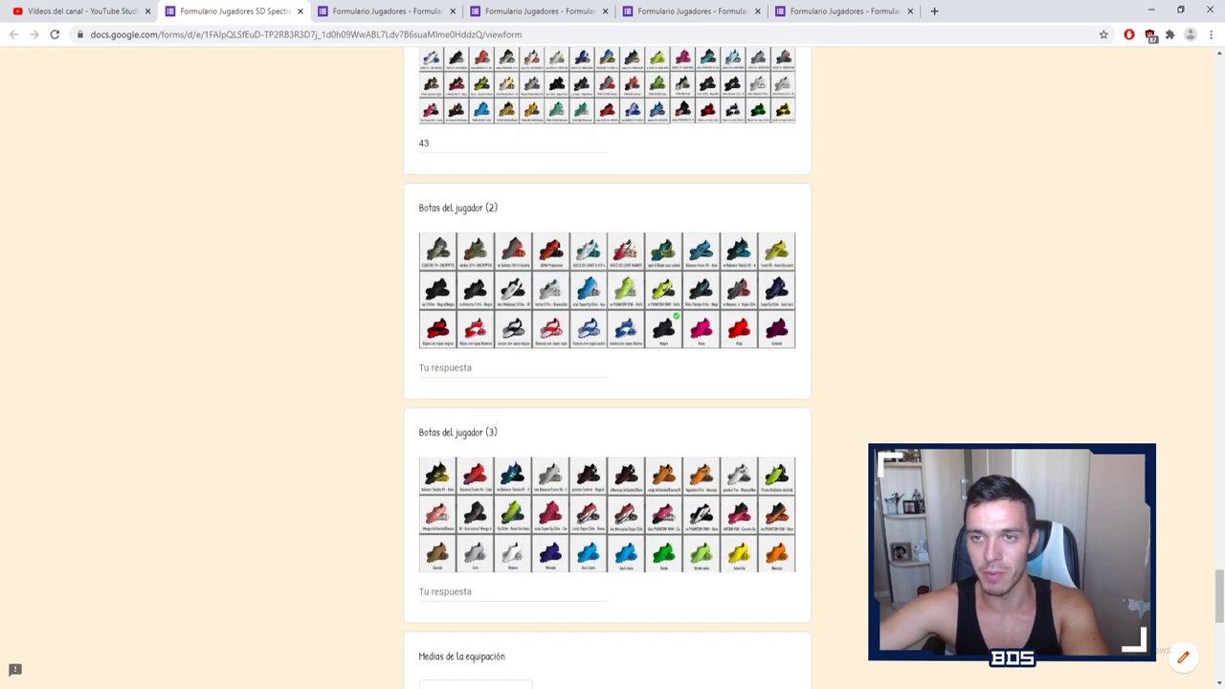
scroll(817, 278, up, 2)
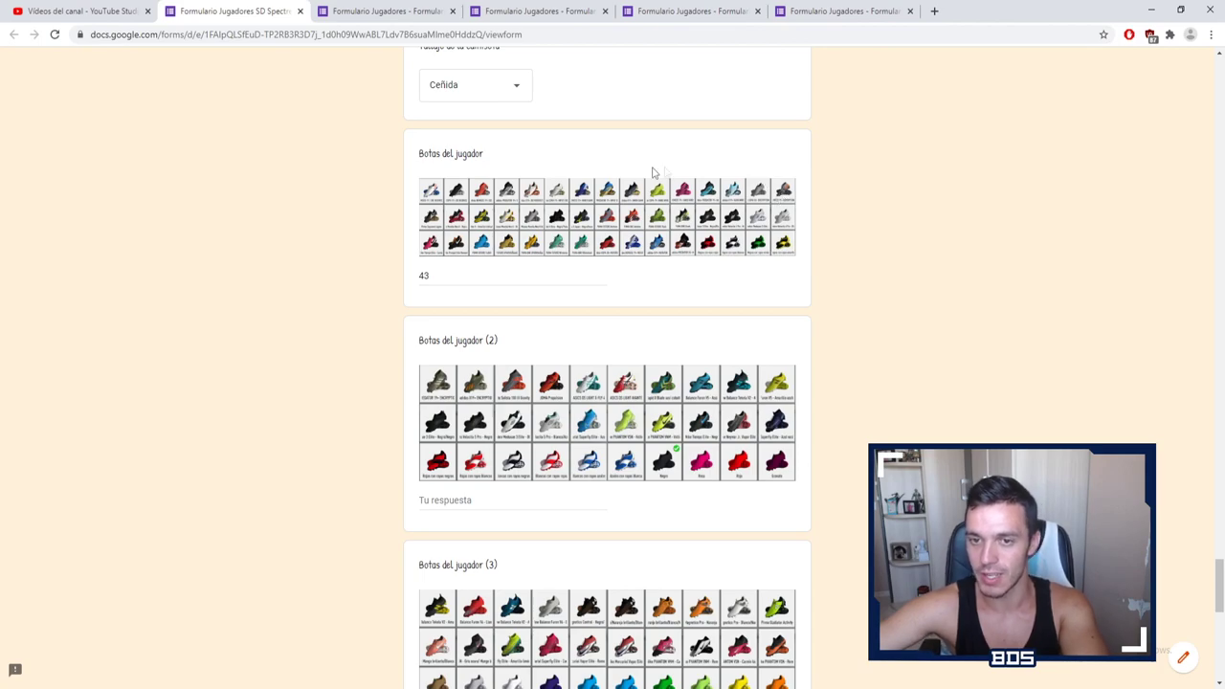
scroll(1088, 320, down, 7)
Step: Choose Normales for Medias de la equipación
click(518, 369)
click(495, 421)
scroll(884, 342, down, 2)
click(897, 337)
scroll(908, 335, down, 1)
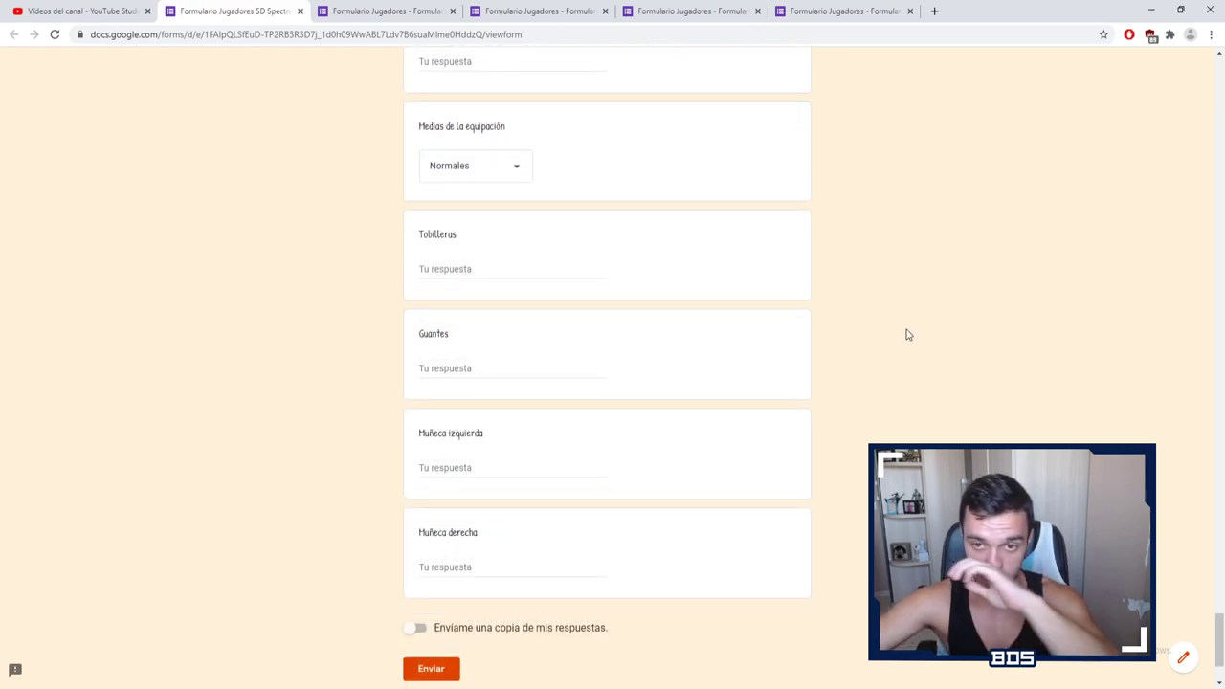
Step: Leave Tobilleras blank and answer Muñeca izquierda with Negra
click(585, 284)
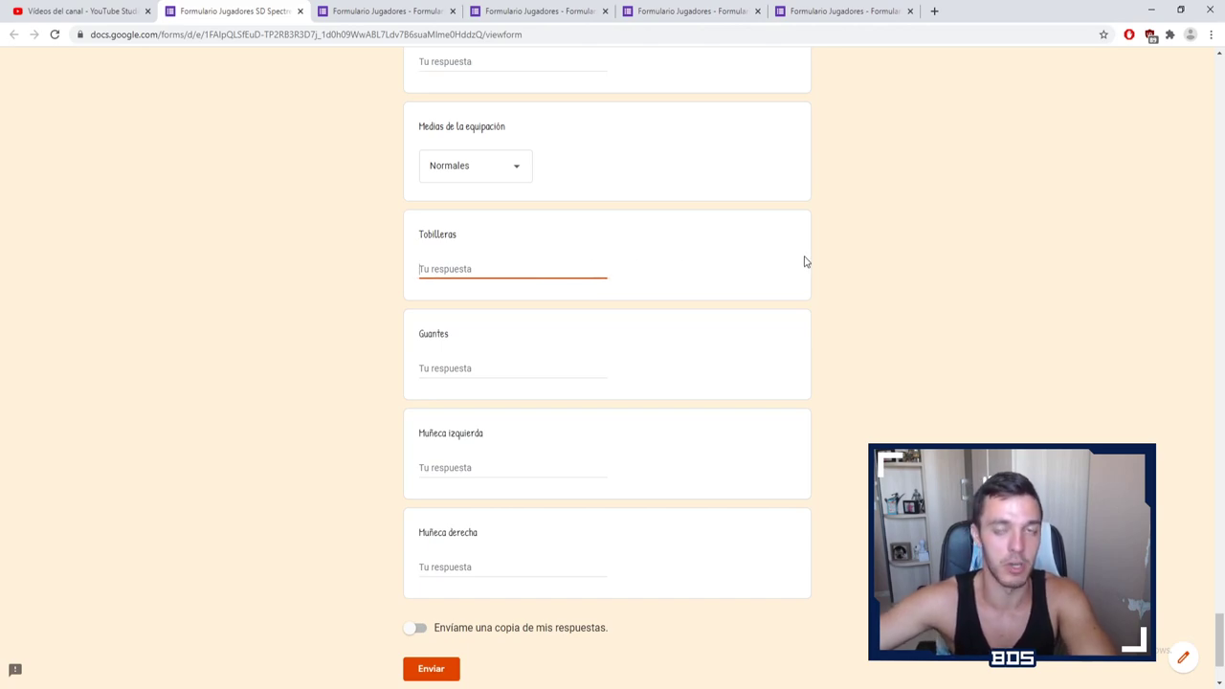
click(863, 282)
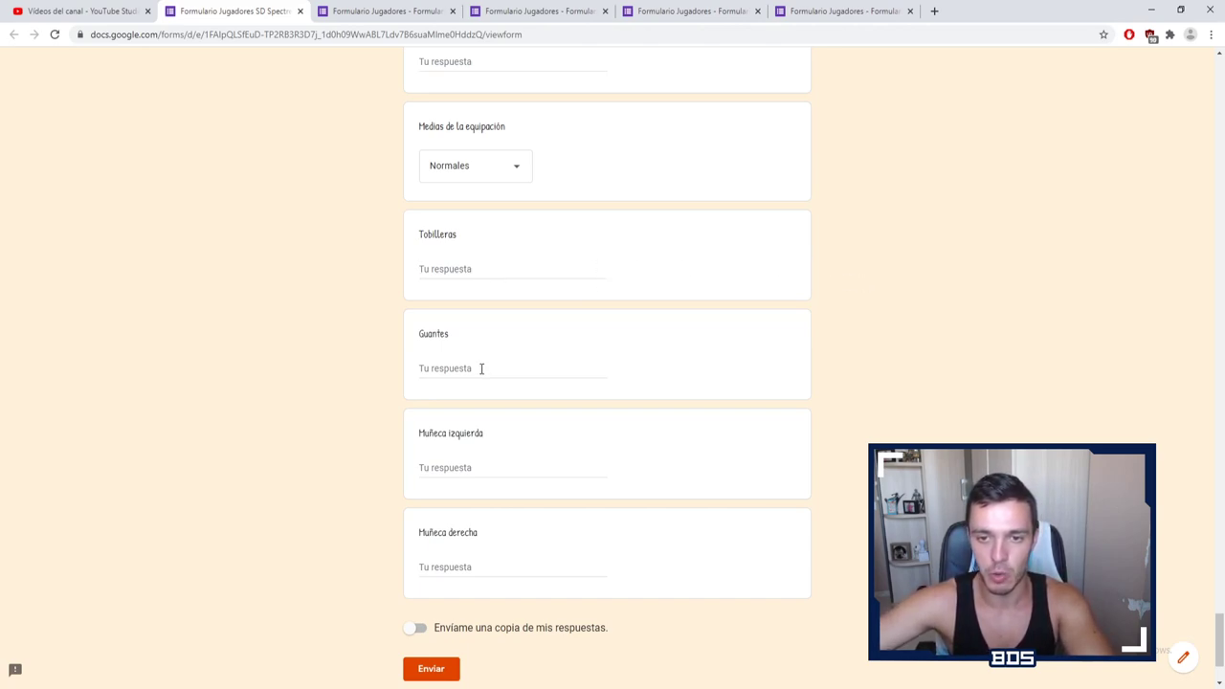
click(527, 470)
text(Negra)
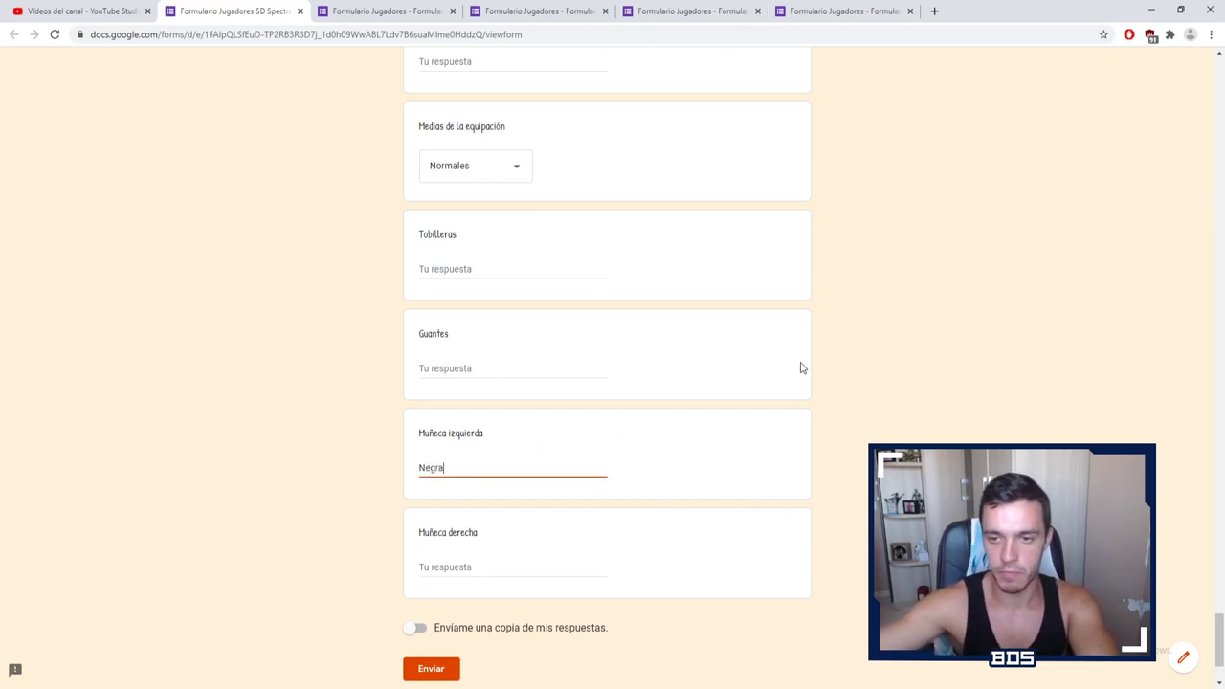
click(937, 381)
Step: At the bottom of the form, turn on 'Envíame una copia de mis respuestas'
scroll(833, 474, down, 1)
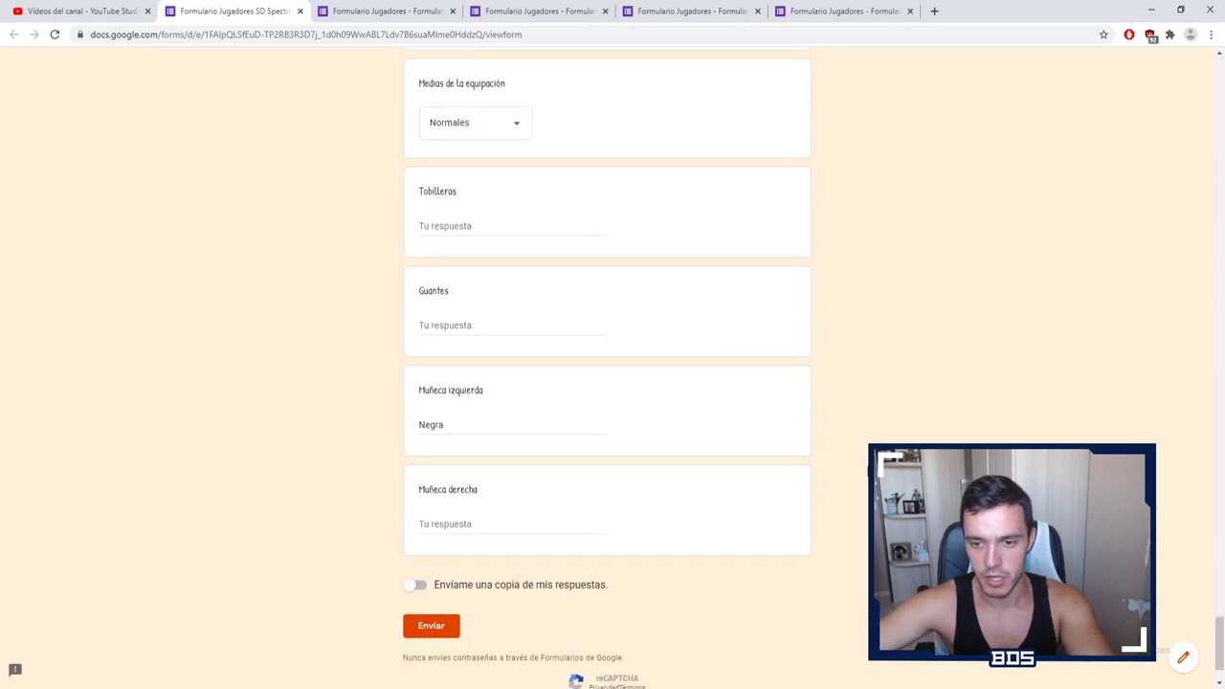
scroll(607, 383, down, 1)
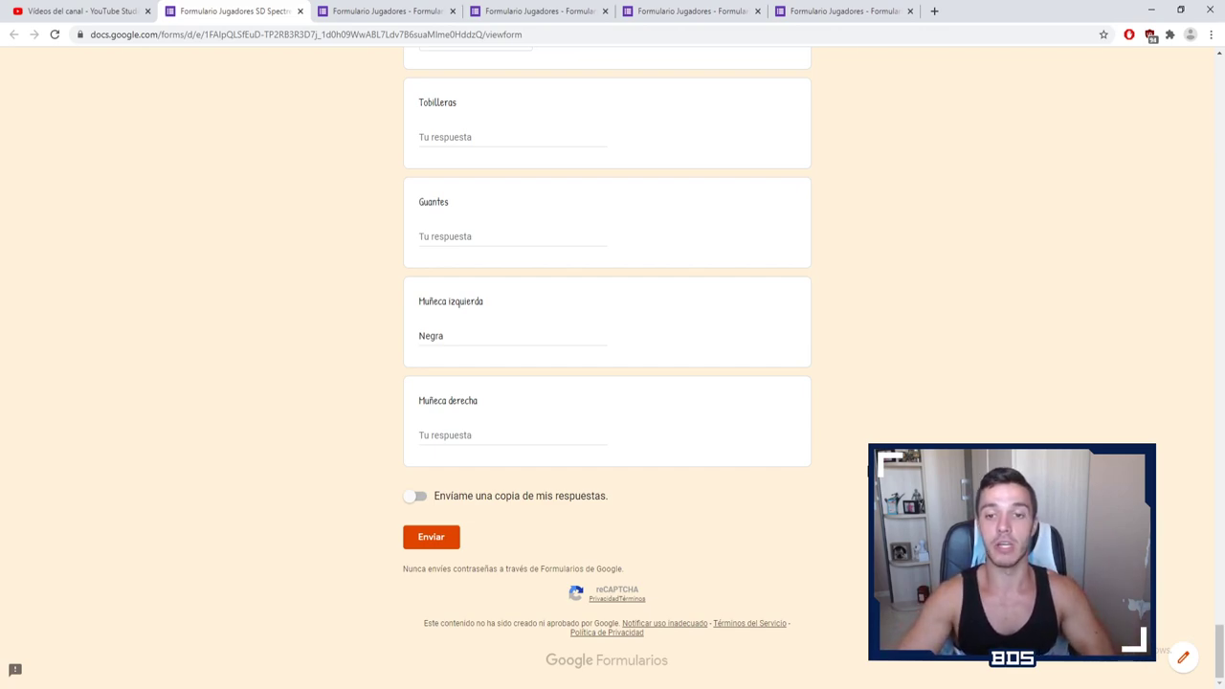
click(406, 497)
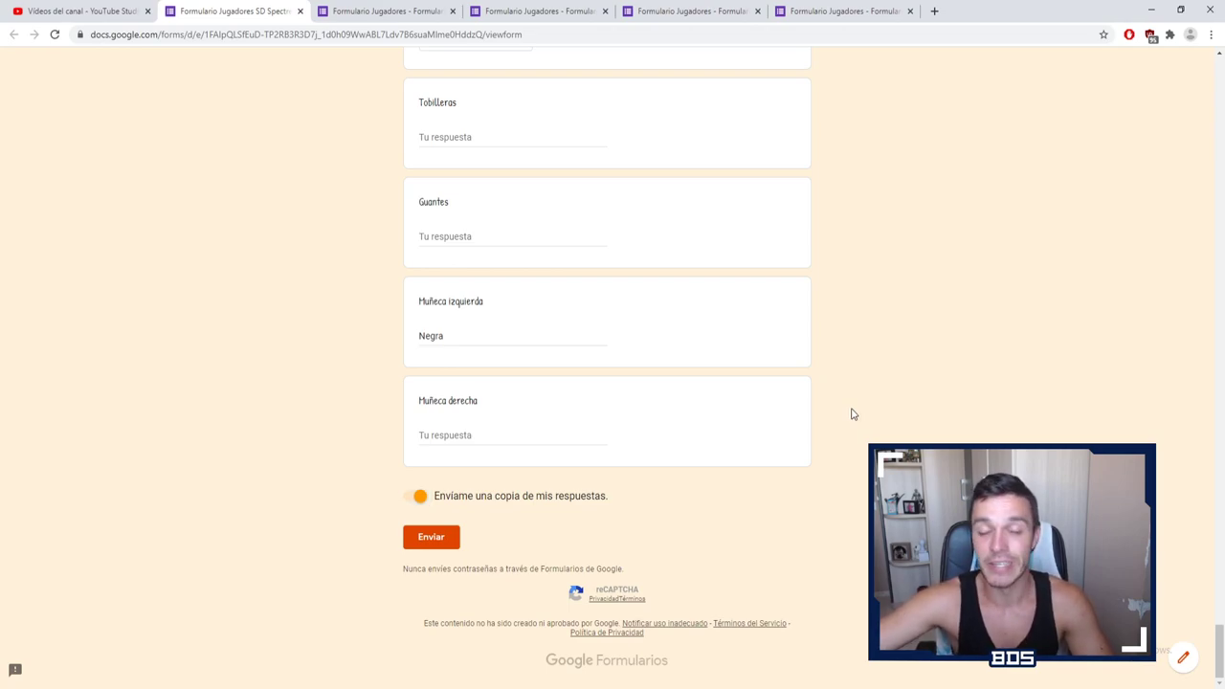
Step: Submit the form and select the crosswalk images in the reCAPTCHA challenge
click(447, 542)
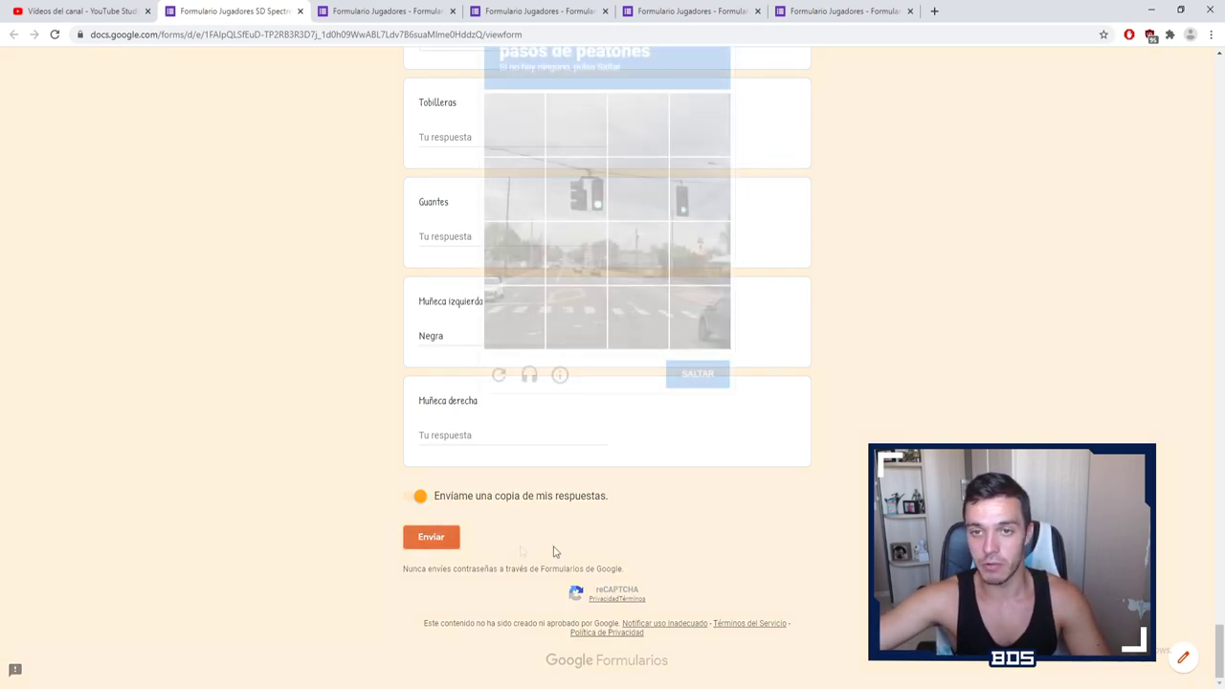
scroll(765, 498, up, 2)
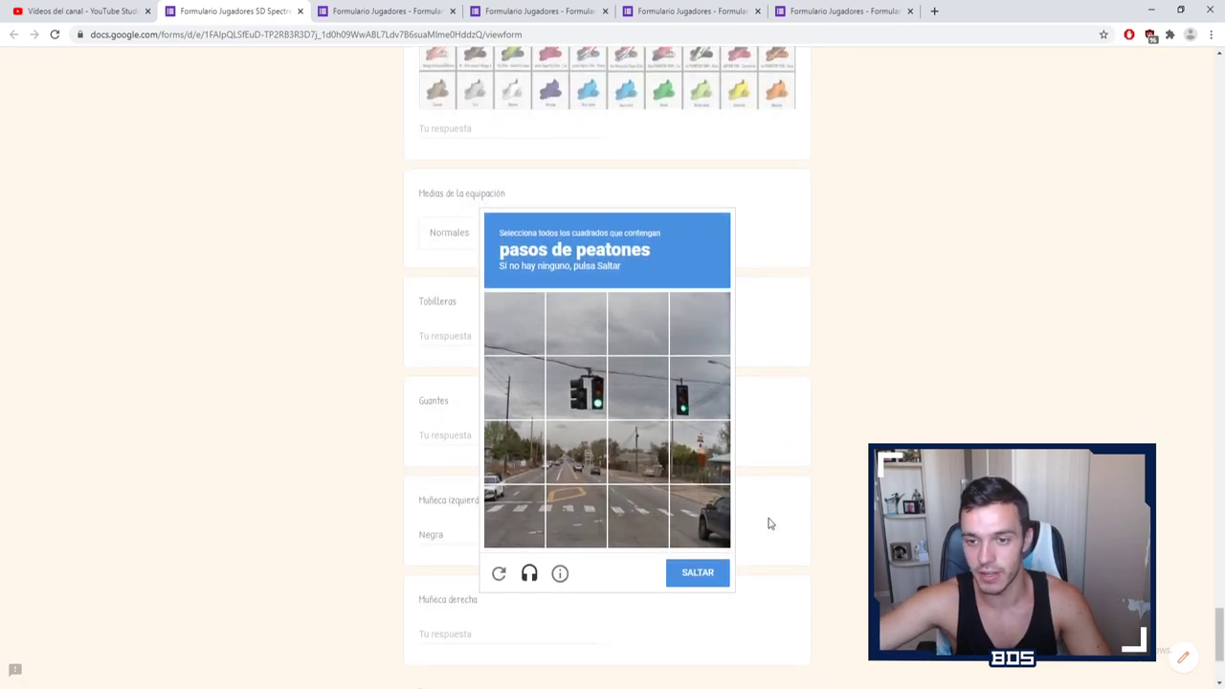
click(508, 517)
click(572, 513)
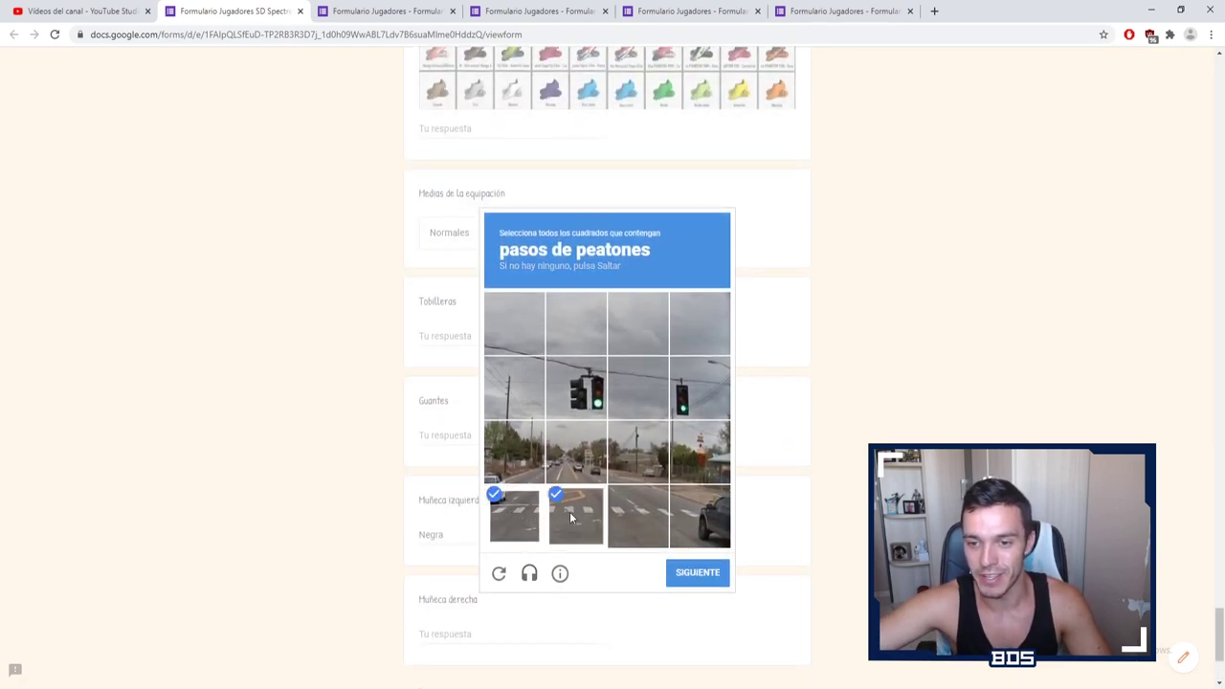
click(633, 515)
click(675, 518)
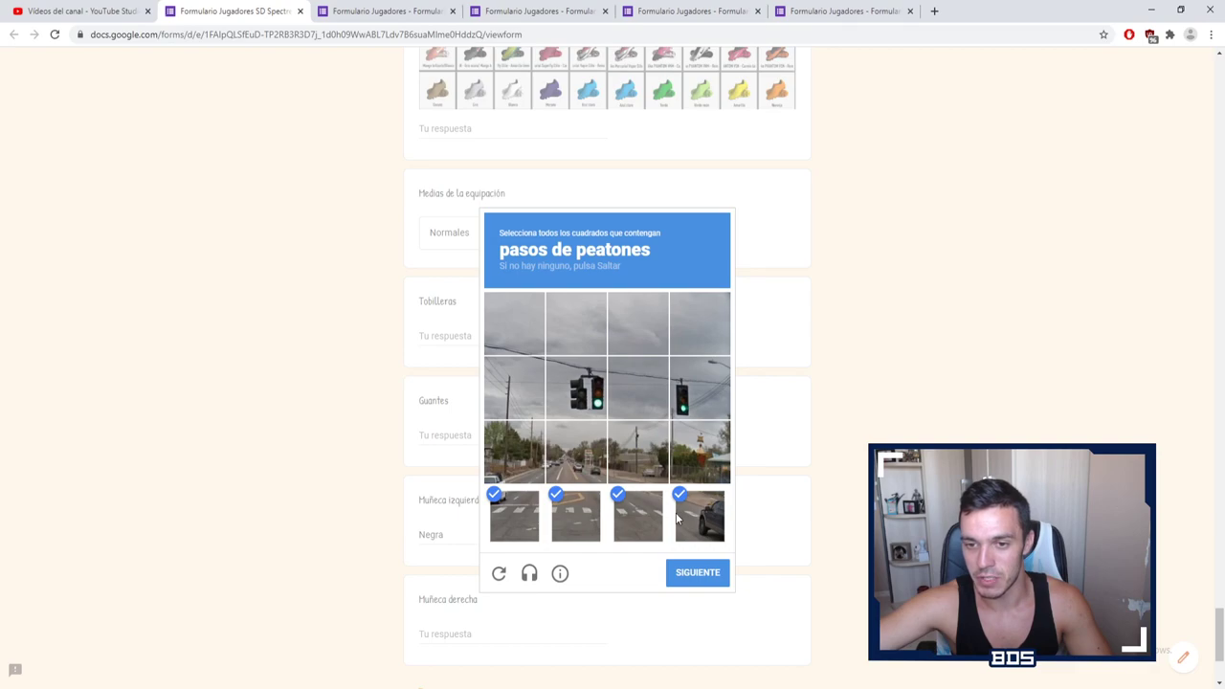
click(706, 574)
Step: Select all the bus tiles in the second challenge and click VERIFICAR
click(536, 455)
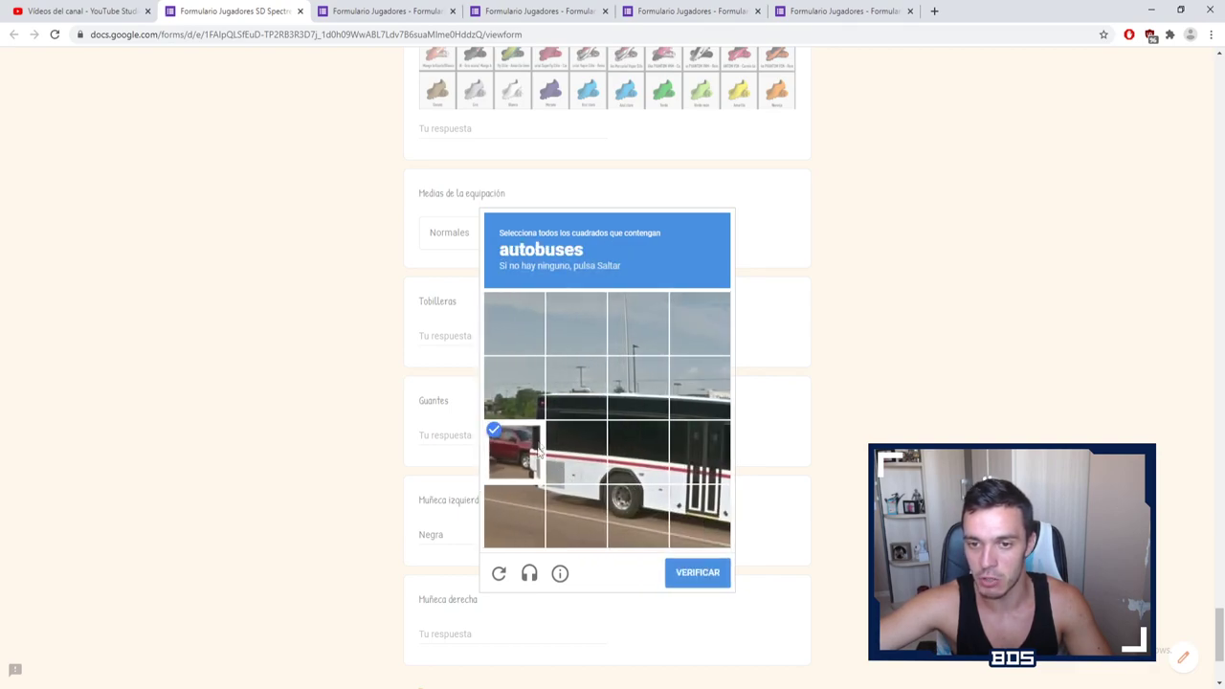
click(514, 388)
click(575, 388)
click(638, 387)
click(700, 388)
click(700, 450)
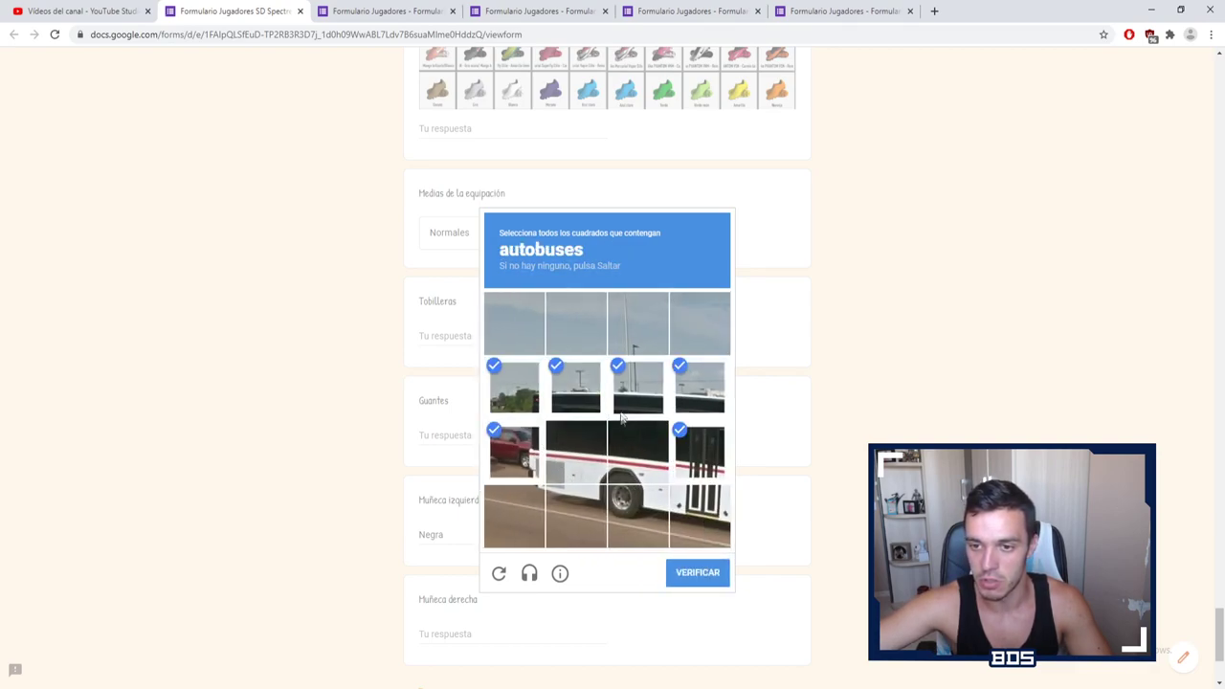
click(627, 446)
click(646, 497)
click(717, 504)
click(531, 507)
click(576, 491)
click(576, 462)
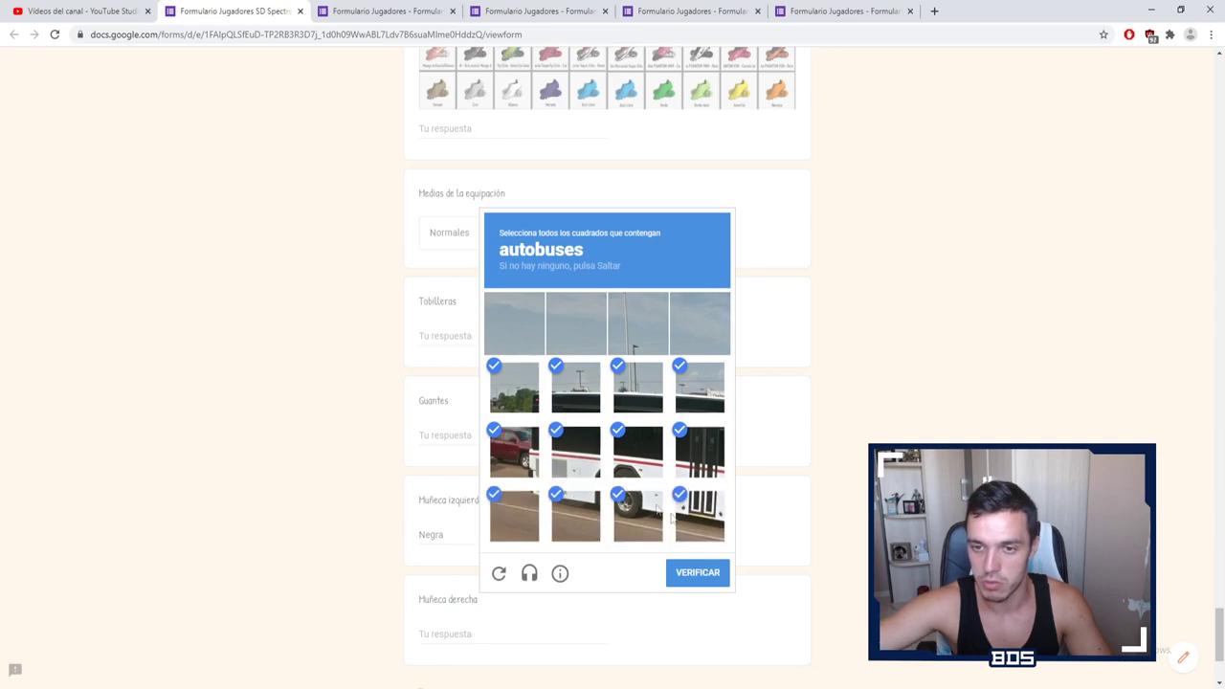
click(717, 576)
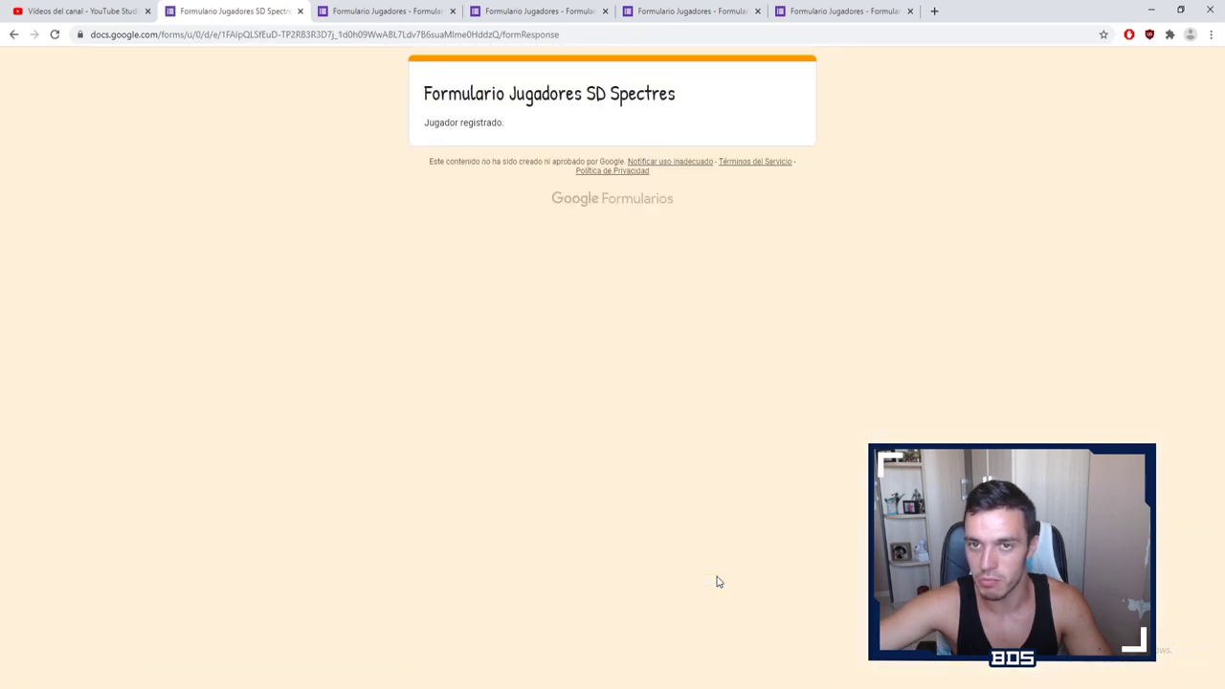